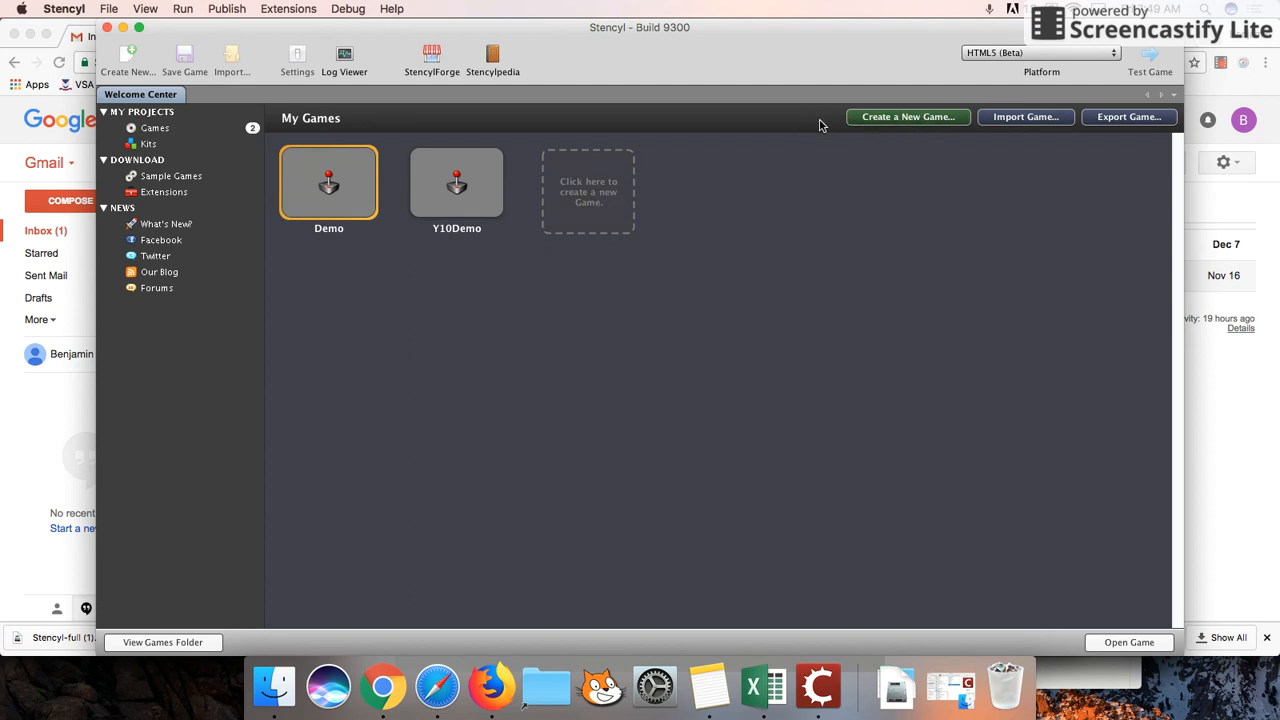
# Create a new blank game named Tutorial1 with the default 640 × 480 px screen size.
pyautogui.click(615, 185)
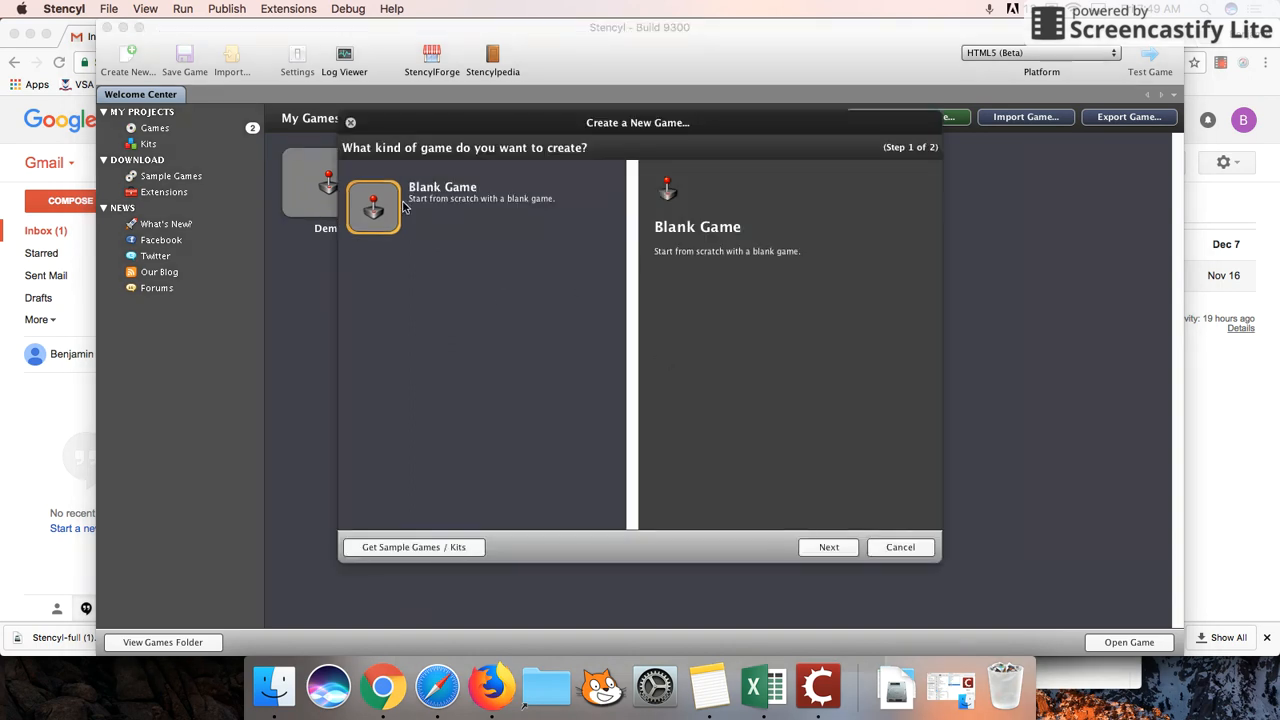
pyautogui.click(827, 550)
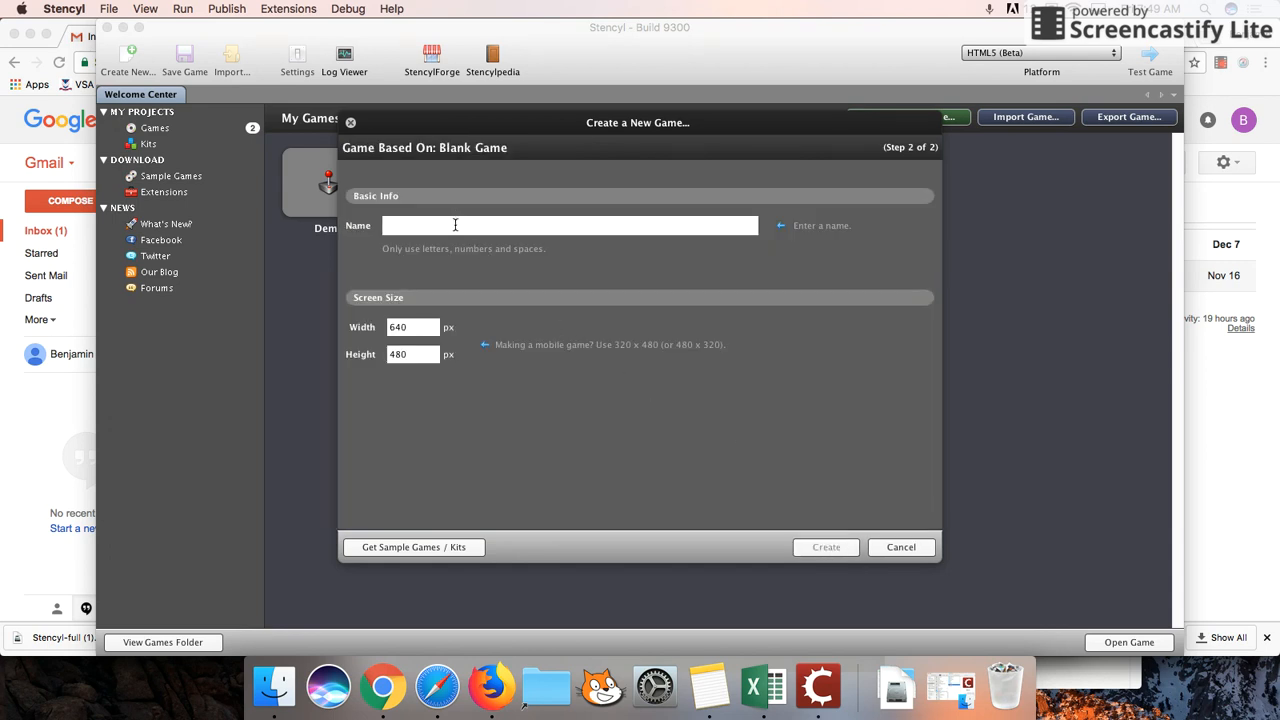
pyautogui.write('Tuto')
pyautogui.click(827, 550)
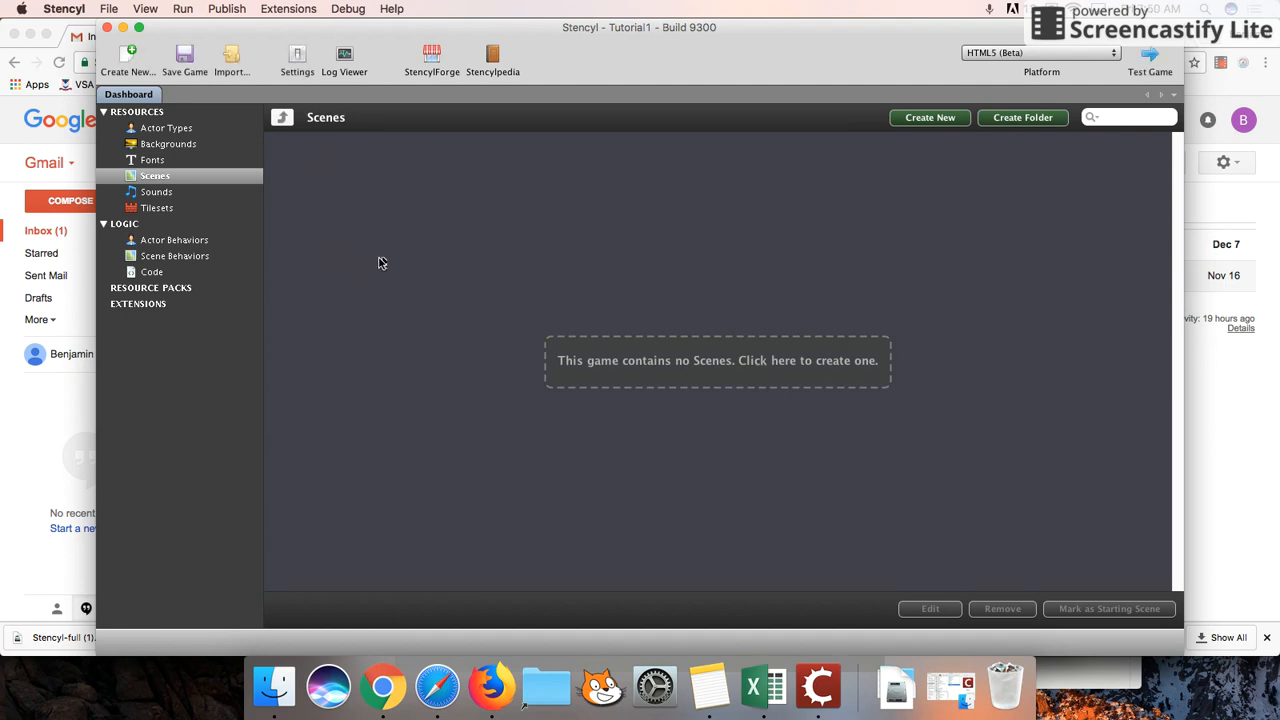
# Look through the game's Actor Types, Backgrounds and Scenes resources, ending on Backgrounds.
pyautogui.click(197, 130)
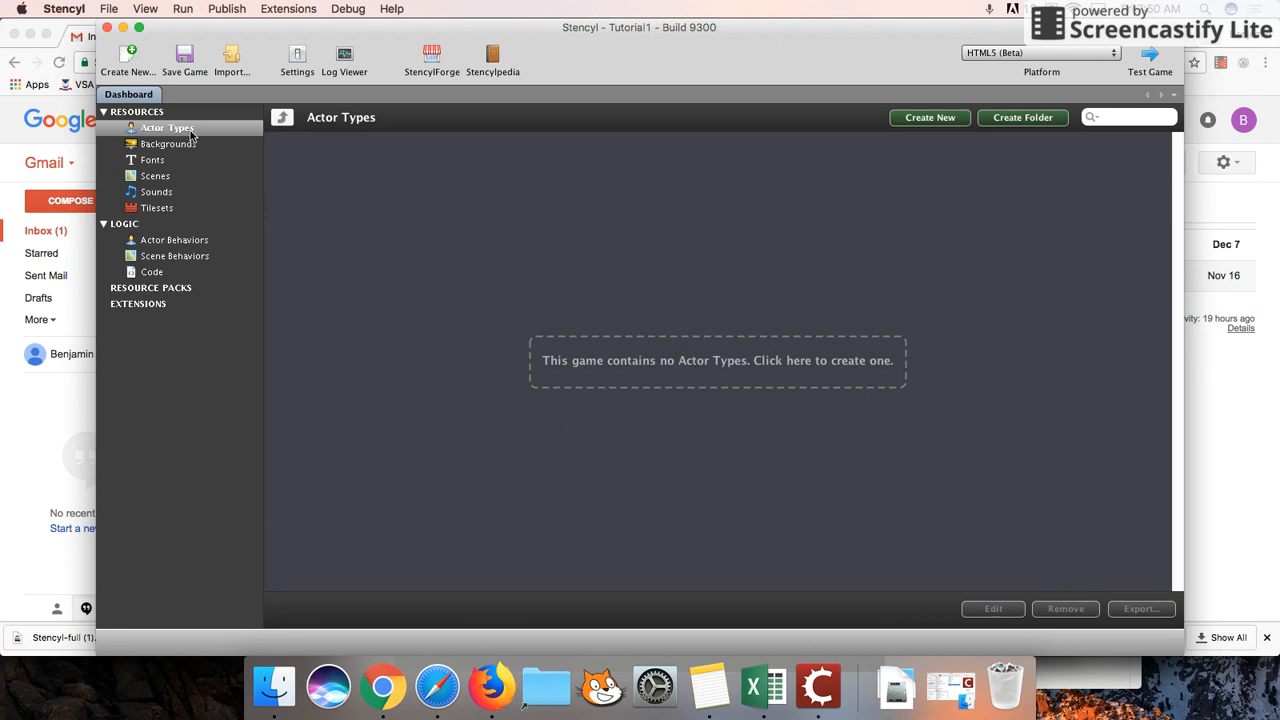
pyautogui.click(193, 146)
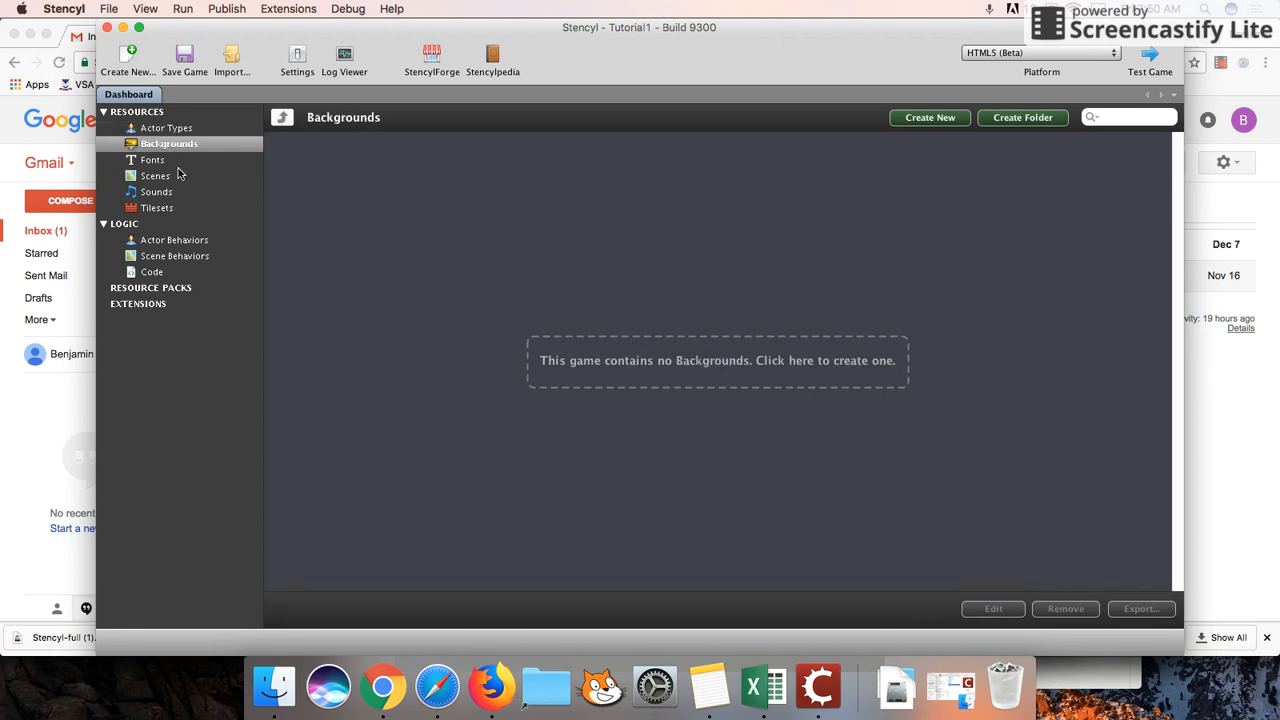
pyautogui.click(175, 177)
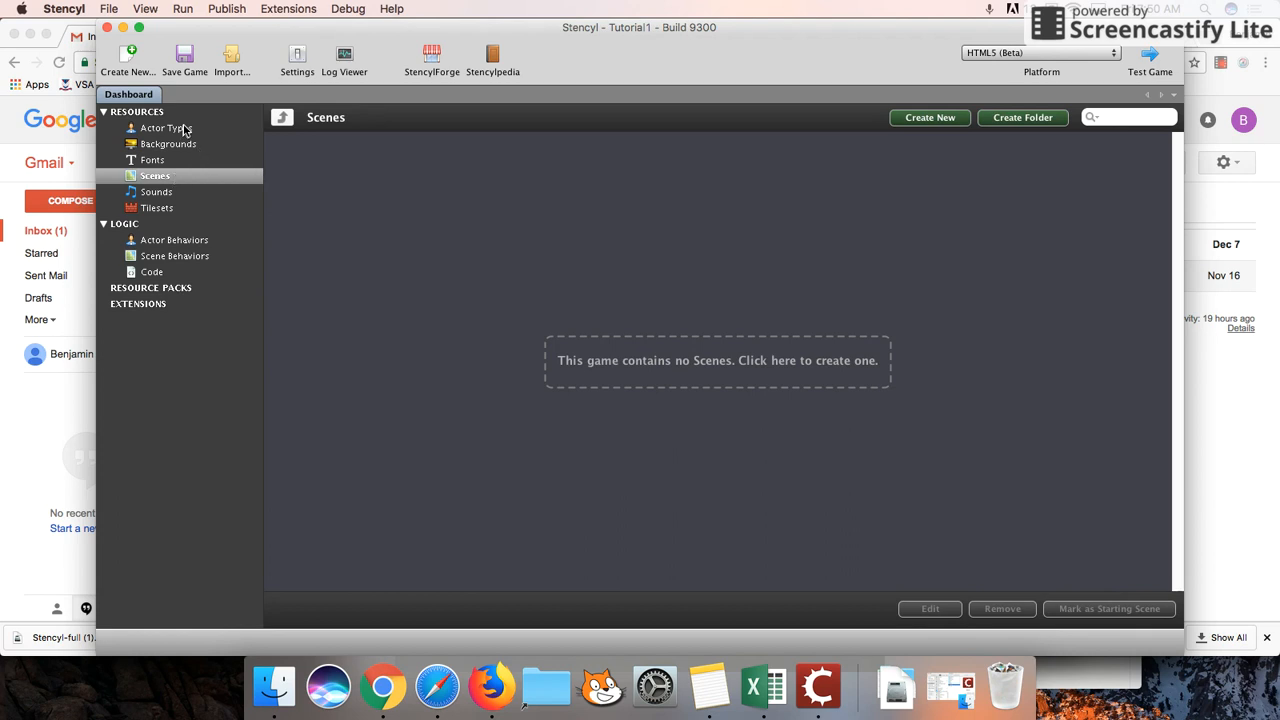
pyautogui.click(185, 148)
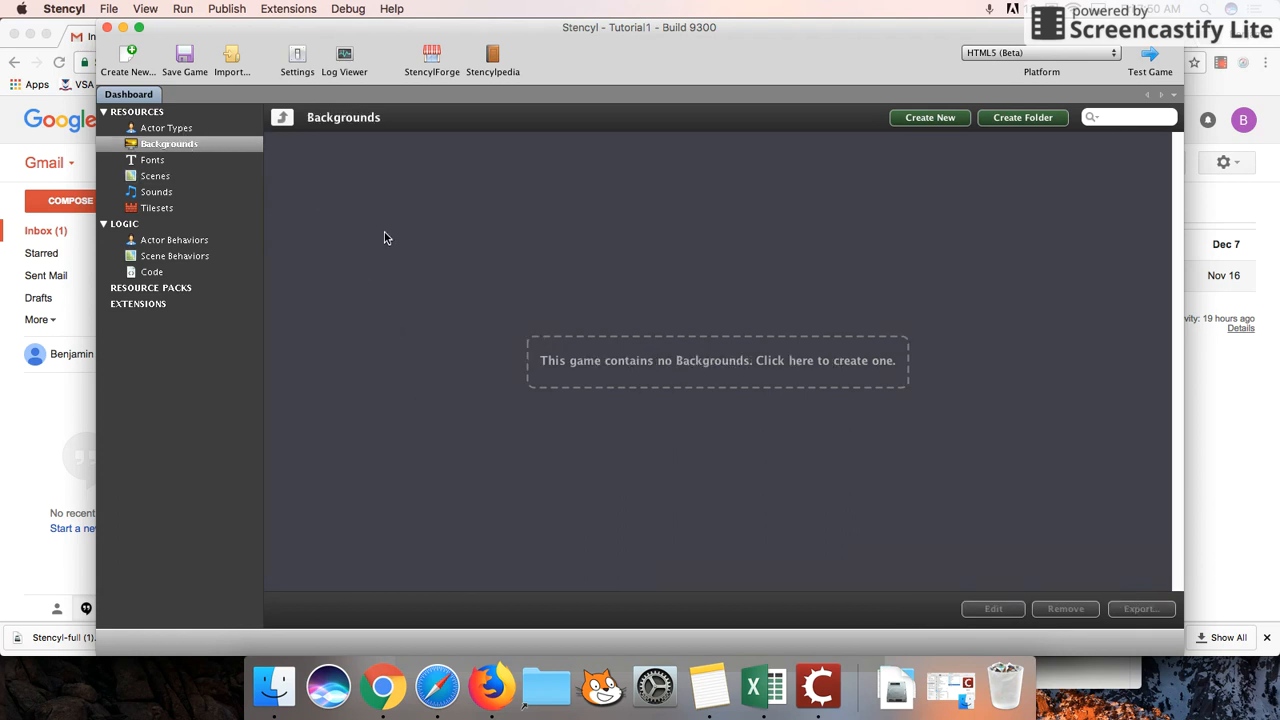
# Check the game's screen size in its display settings, leaving the values as they are.
pyautogui.click(297, 59)
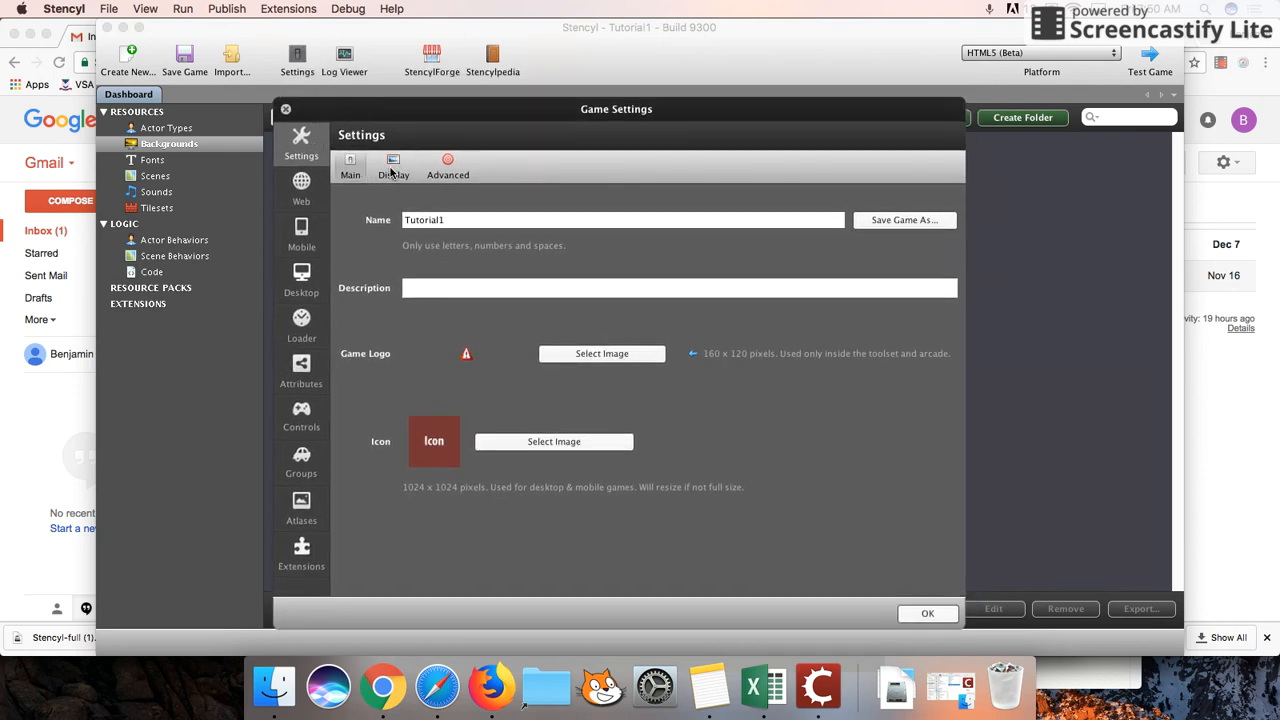
pyautogui.click(393, 171)
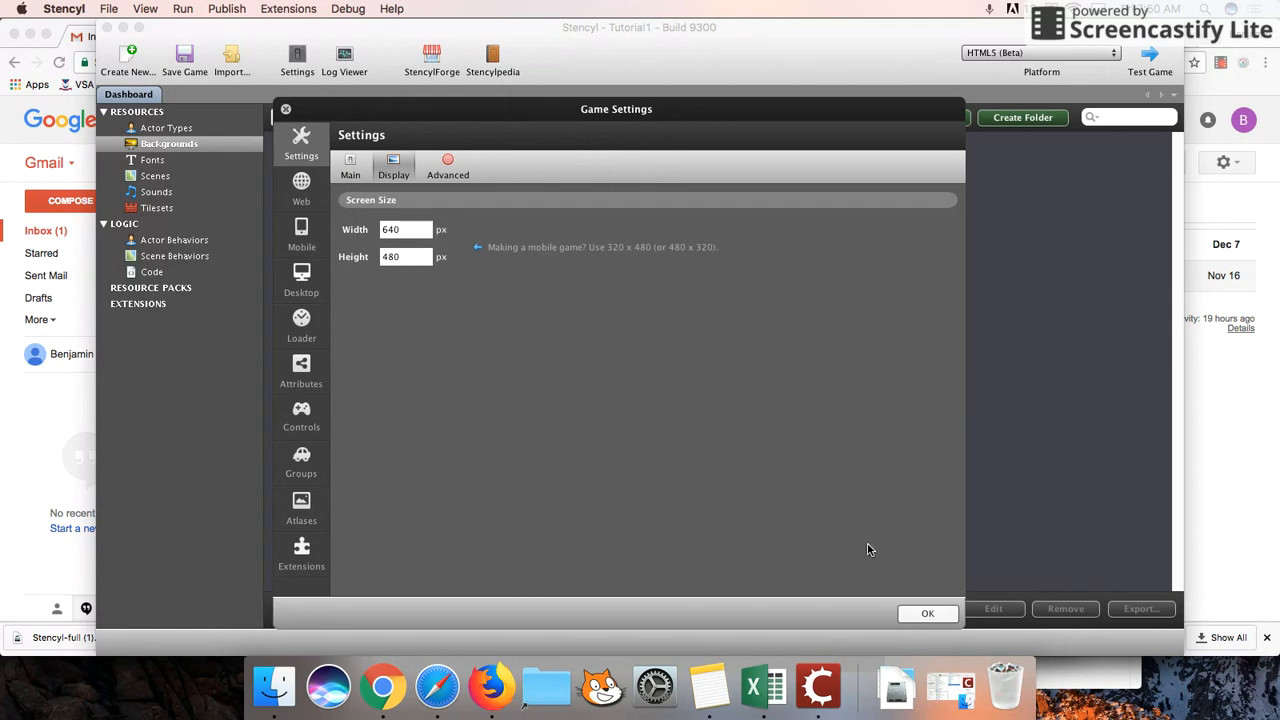
pyautogui.click(915, 611)
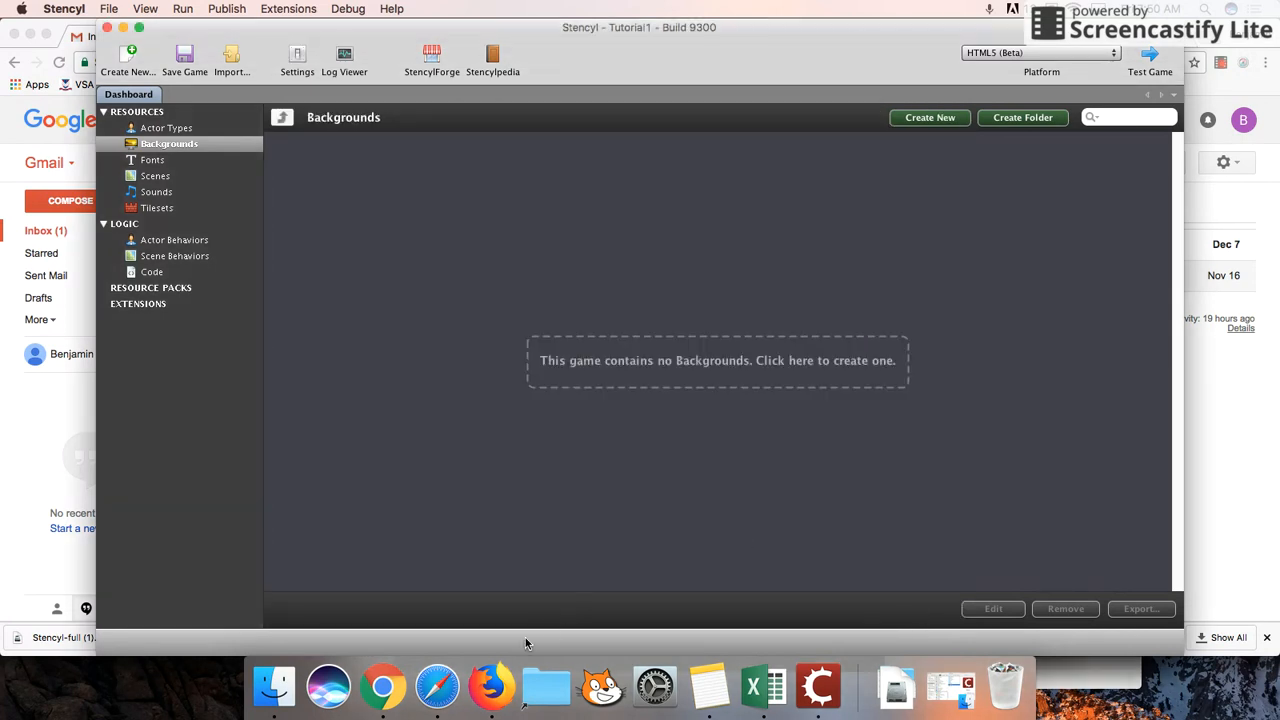
# Switch to Firefox, open Google in the new tab and run an image search for "forest".
pyautogui.click(497, 686)
pyautogui.click(640, 33)
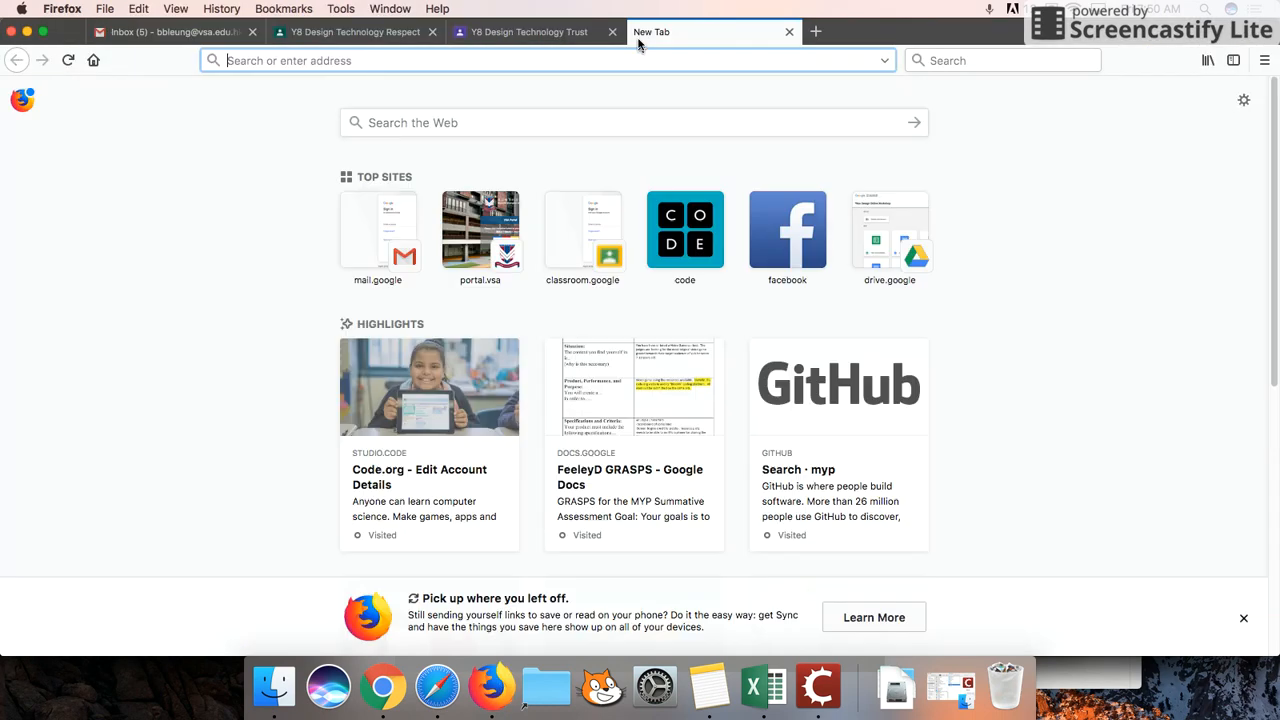
pyautogui.write('www.google.com/')
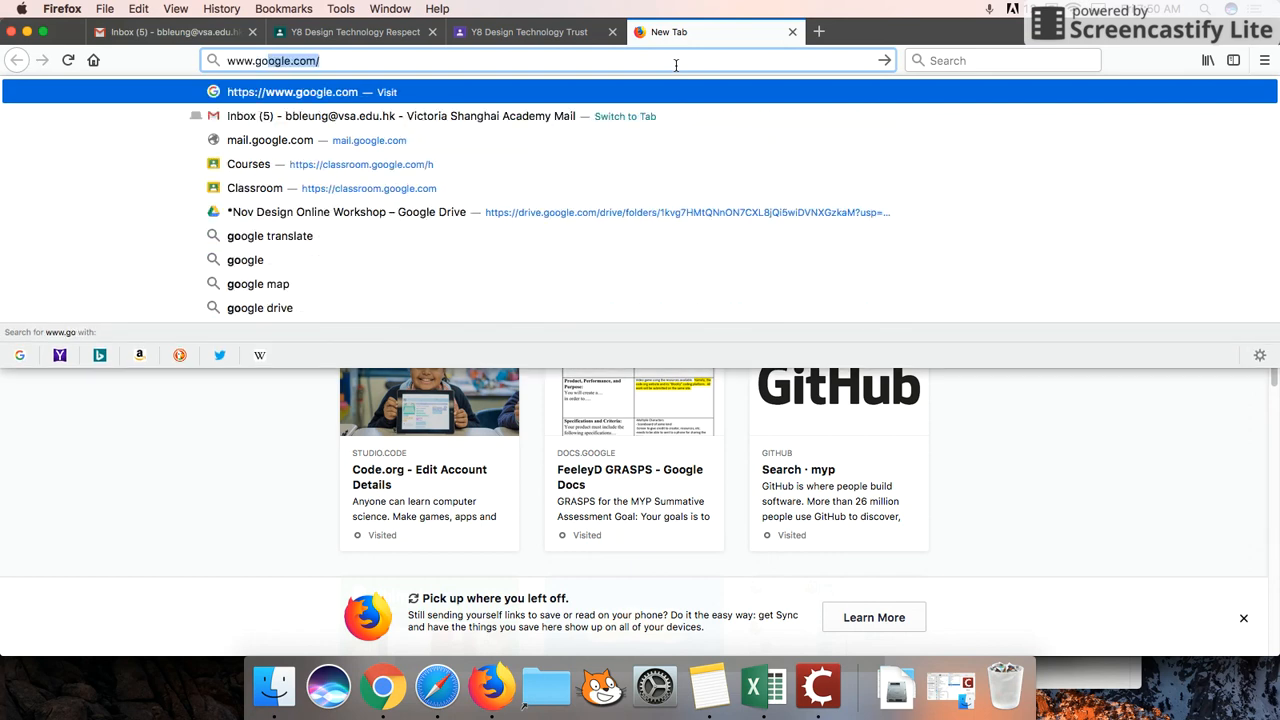
pyautogui.press('Return')
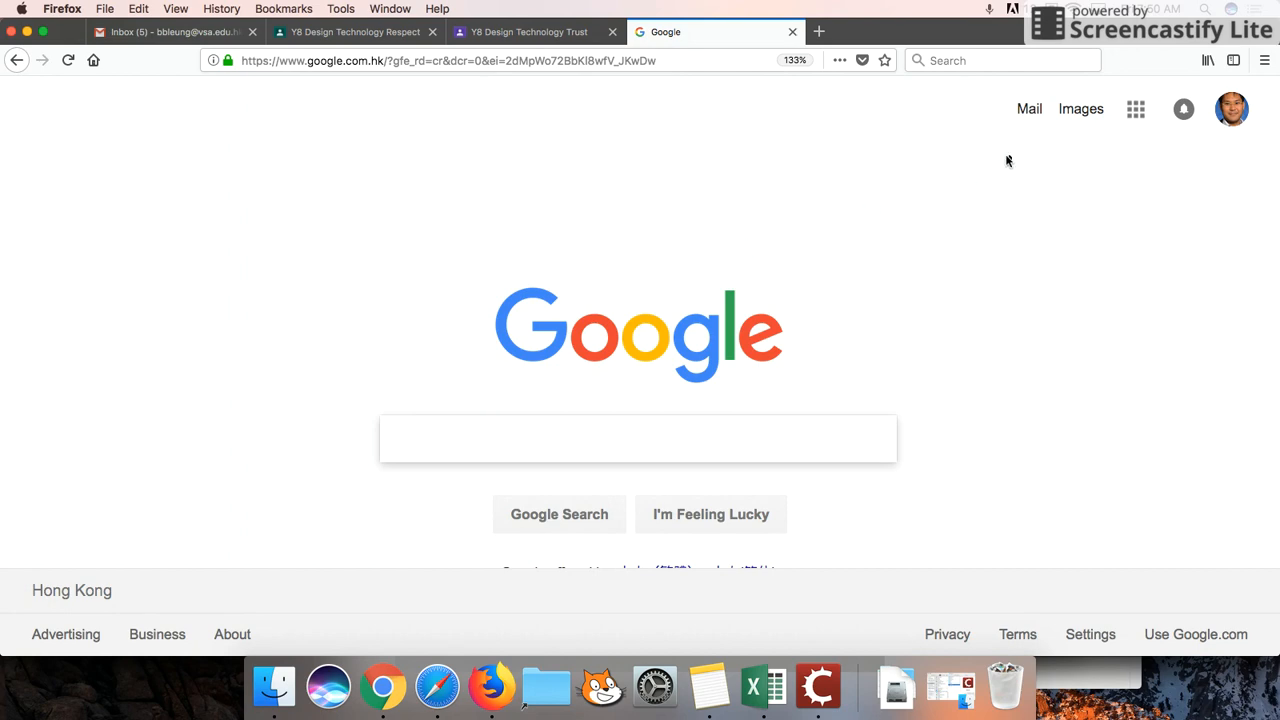
pyautogui.click(1083, 110)
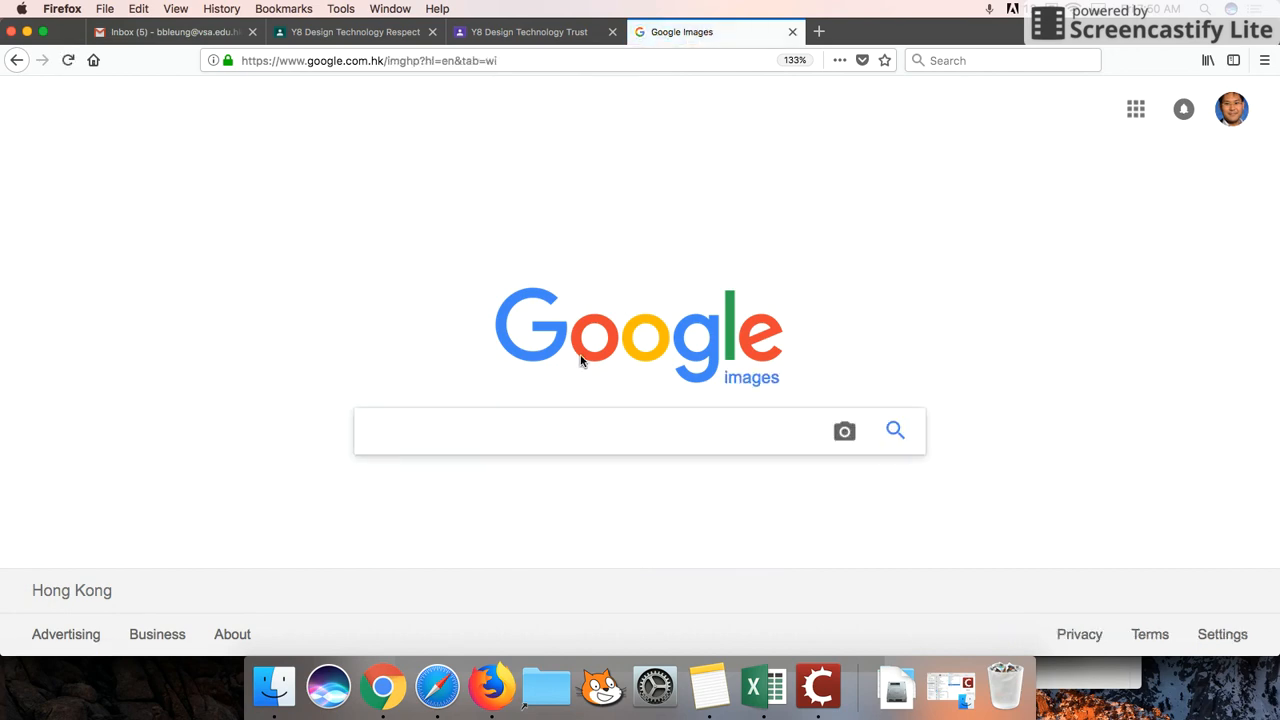
pyautogui.write('forest')
pyautogui.press('Return')
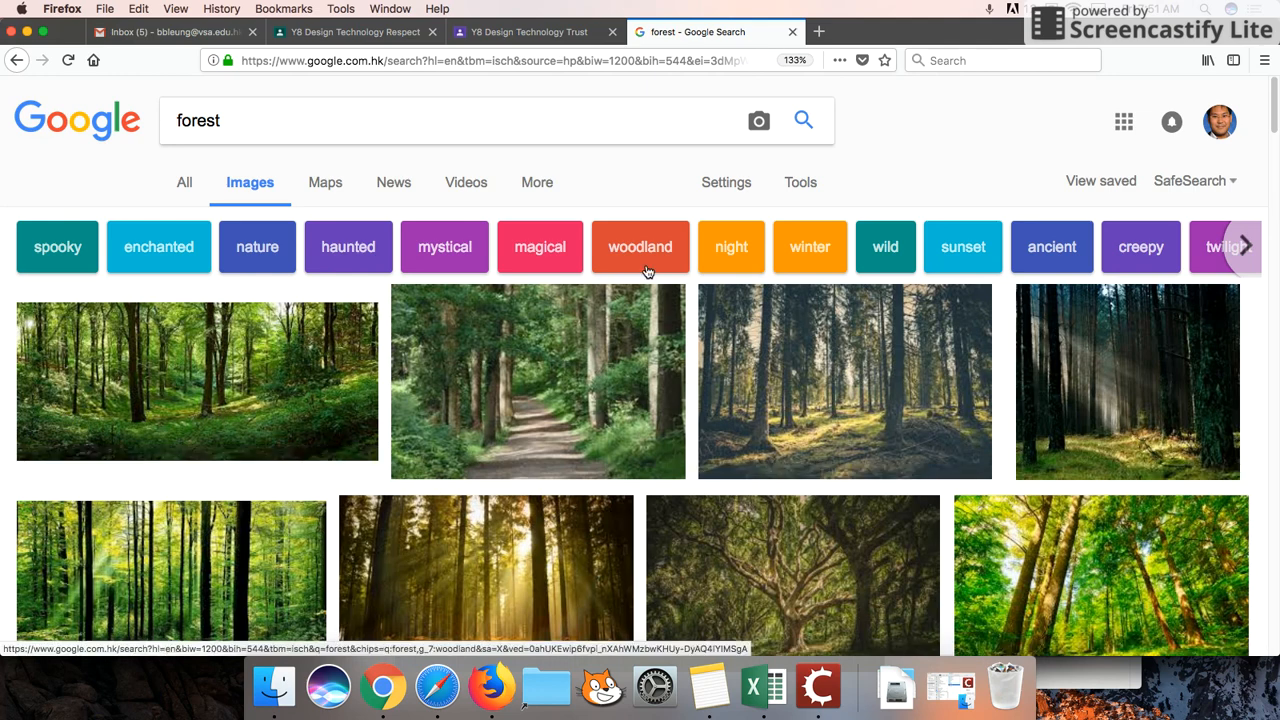
# Filter the forest image results by usage rights to Labeled for reuse.
pyautogui.click(726, 182)
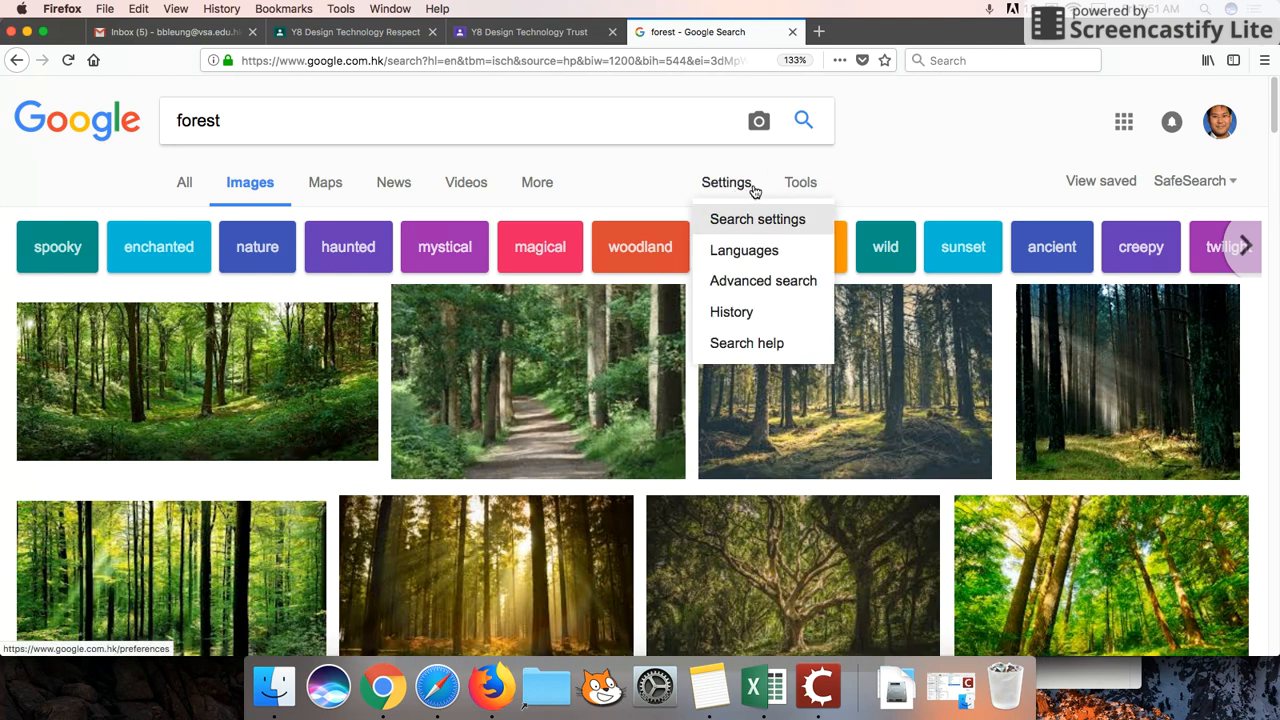
pyautogui.click(790, 184)
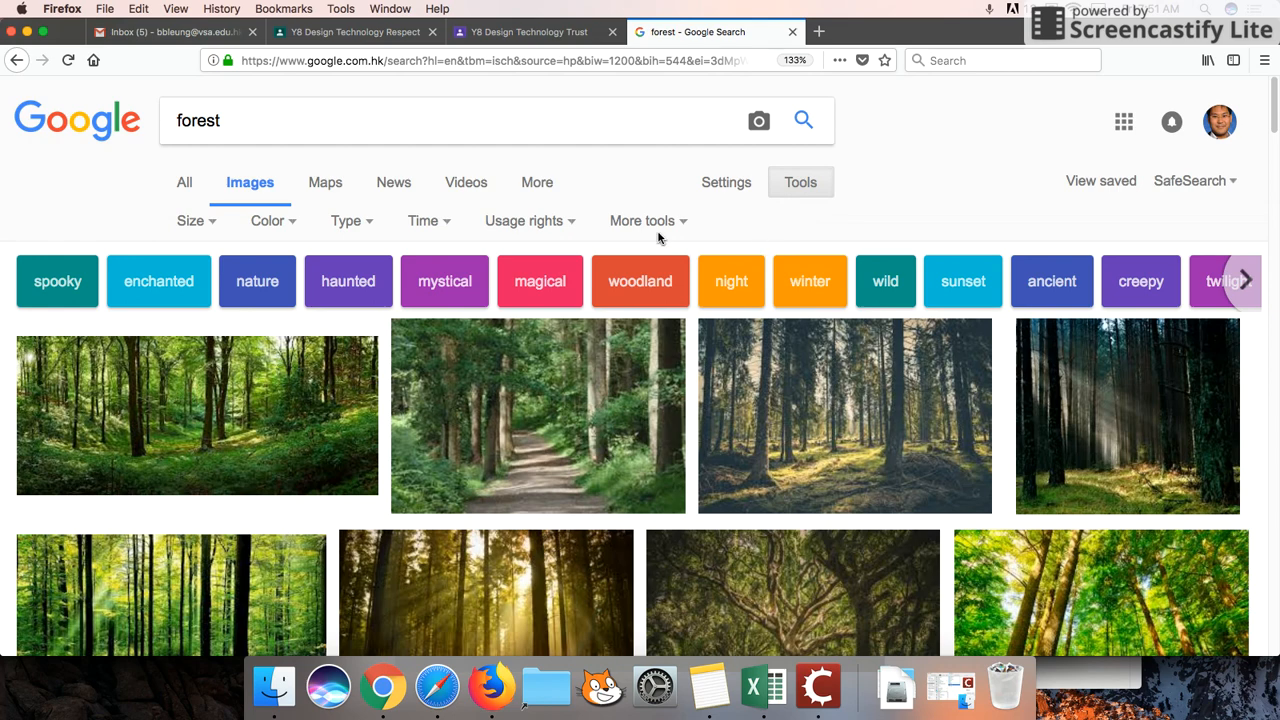
pyautogui.click(550, 224)
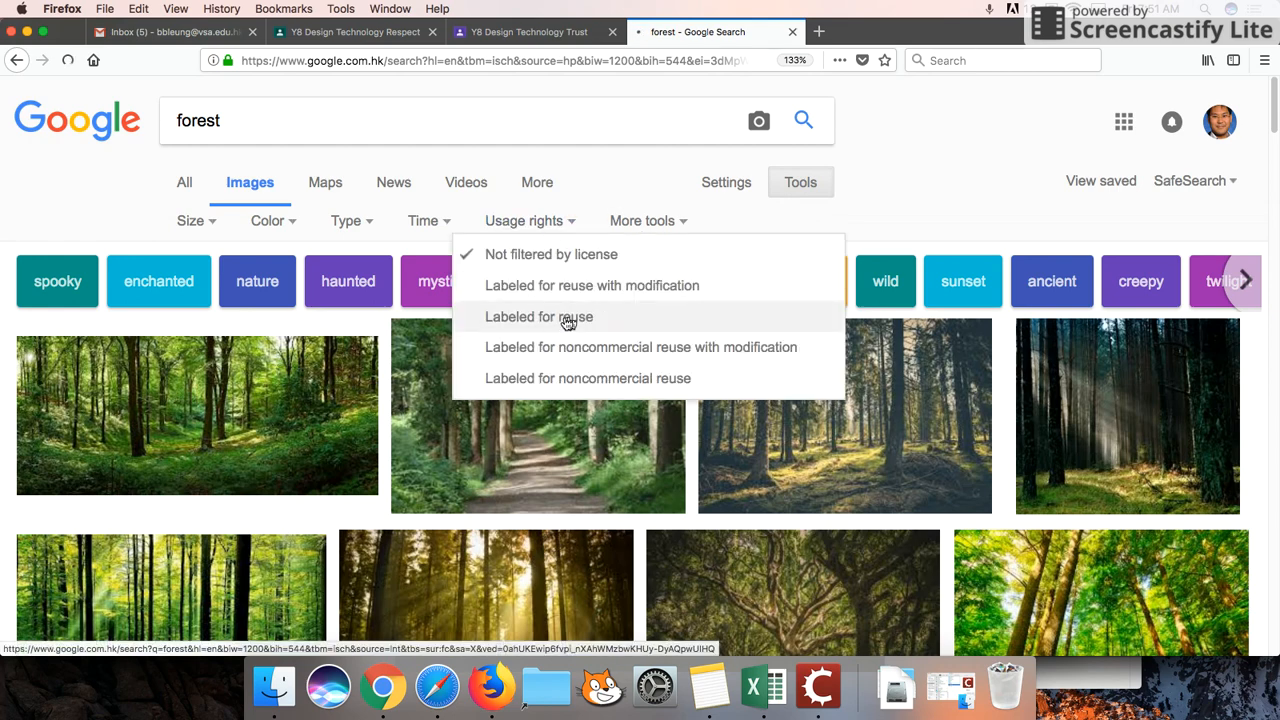
pyautogui.click(621, 329)
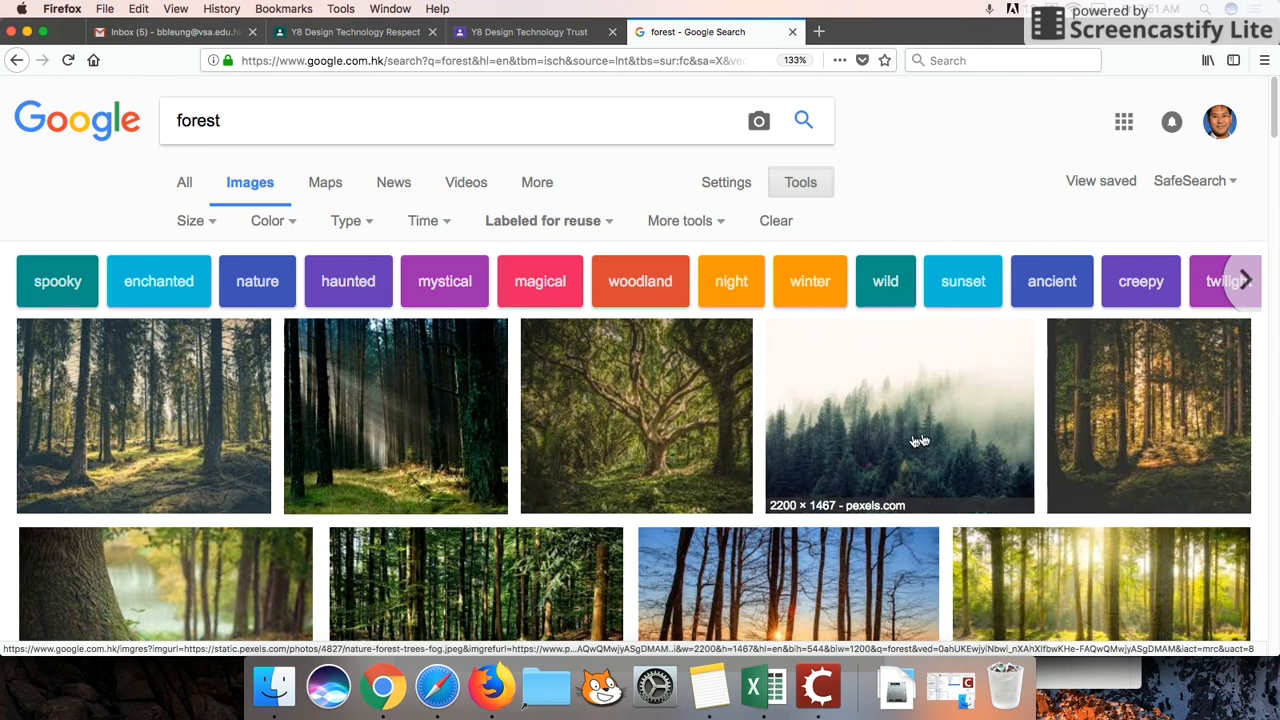
# Pick the foggy forest photo from Pexels in the results and open it at full size.
pyautogui.scroll(-2, 672, 455)
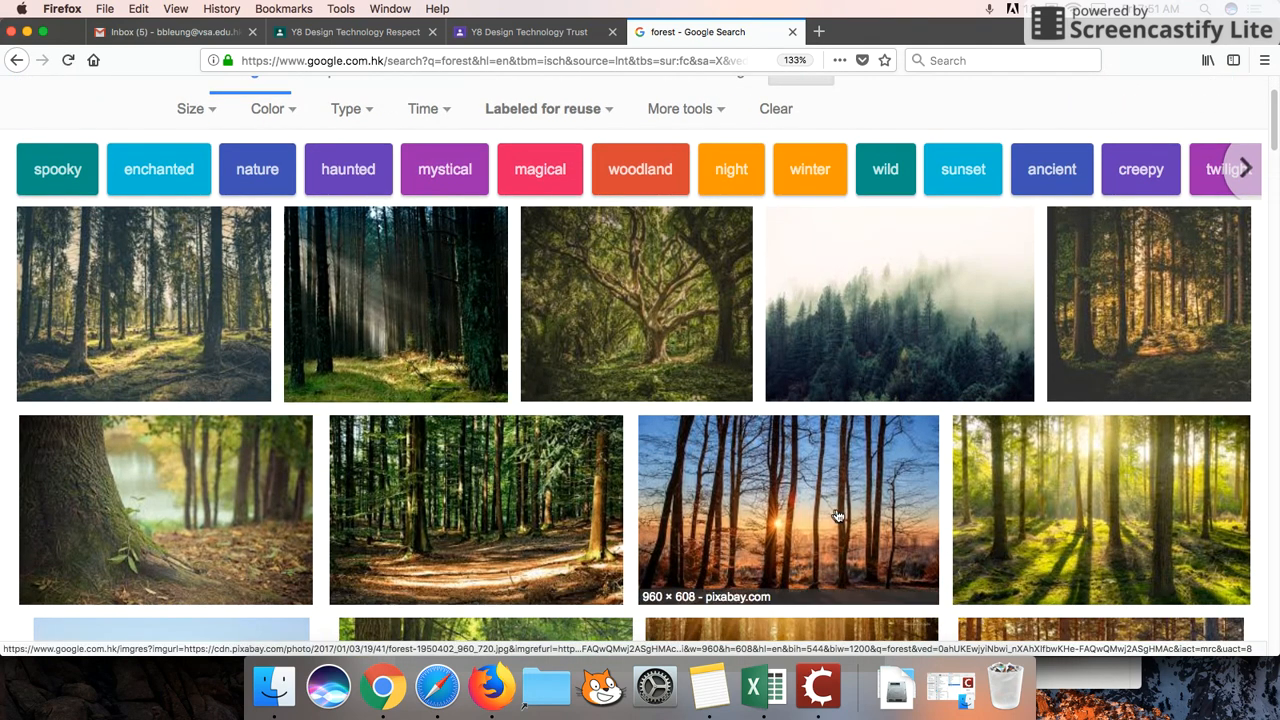
pyautogui.click(903, 314)
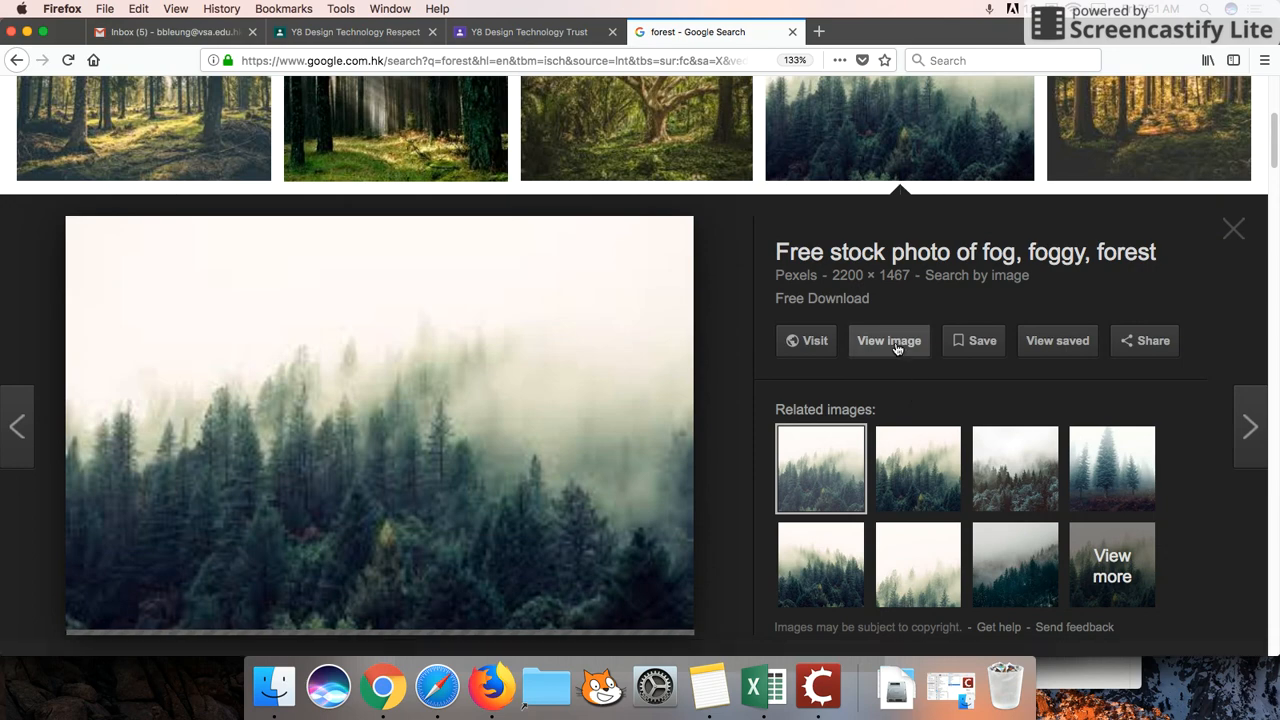
pyautogui.scroll(-1, 733, 414)
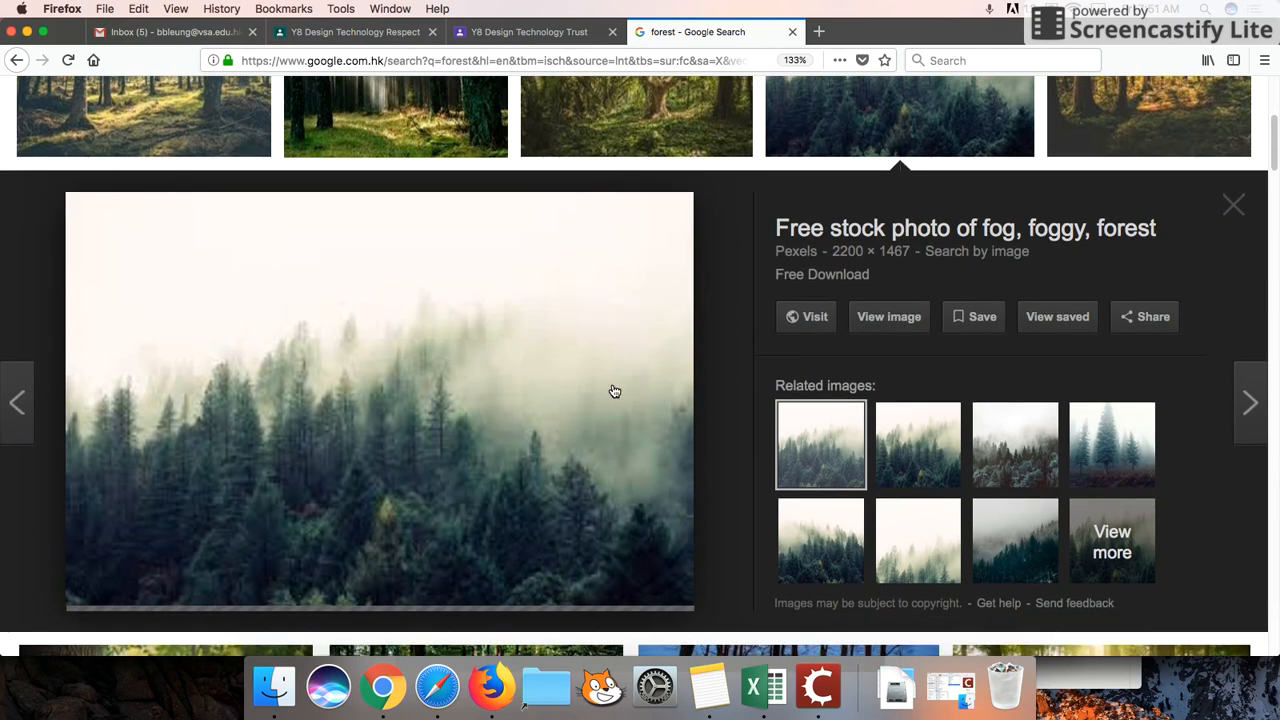
pyautogui.click(889, 316)
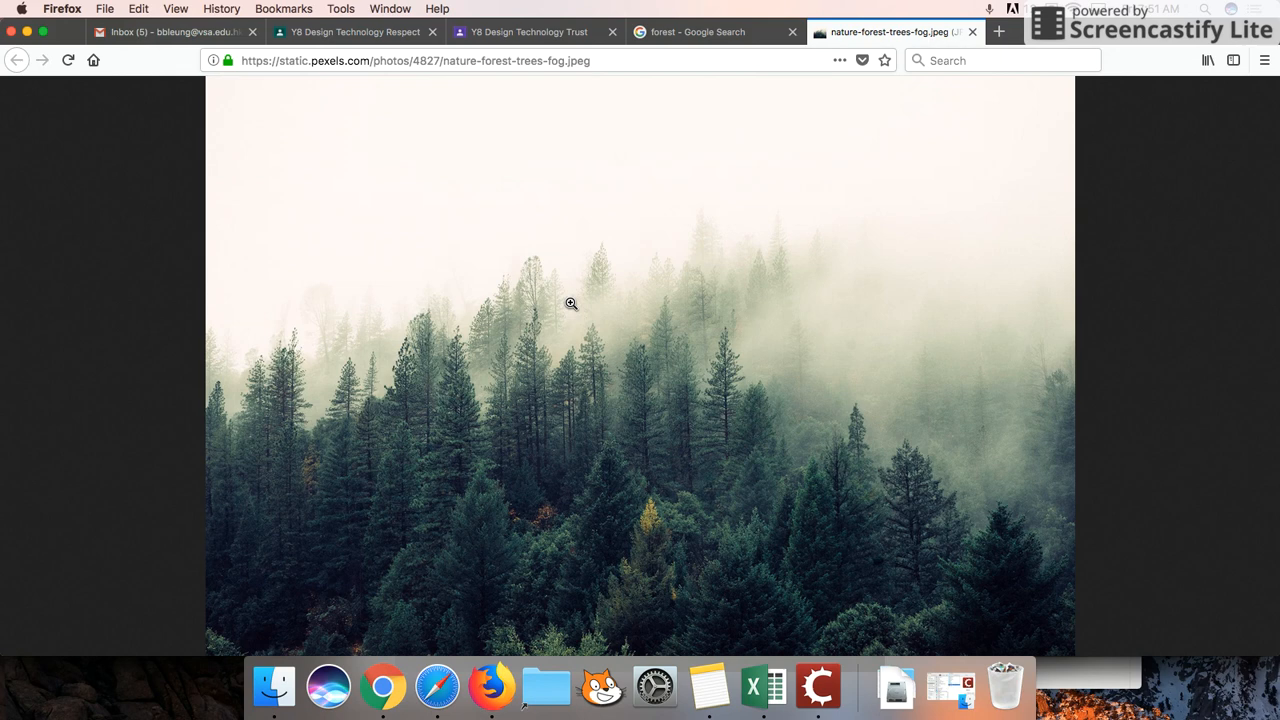
# Save the foggy forest photo to the Desktop under the name forest.
pyautogui.rightClick(570, 303)
pyautogui.click(622, 348)
pyautogui.moveTo(668, 180); pyautogui.dragTo(507, 182)
pyautogui.write('f')
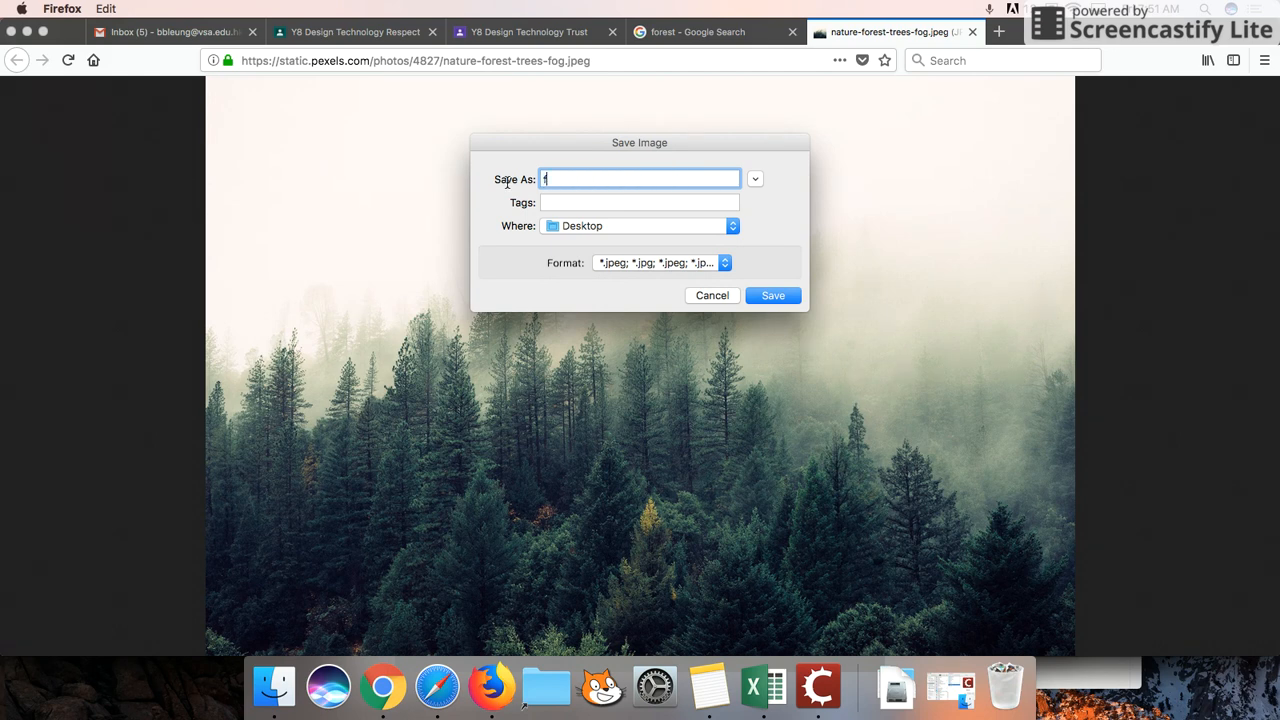
pyautogui.click(771, 296)
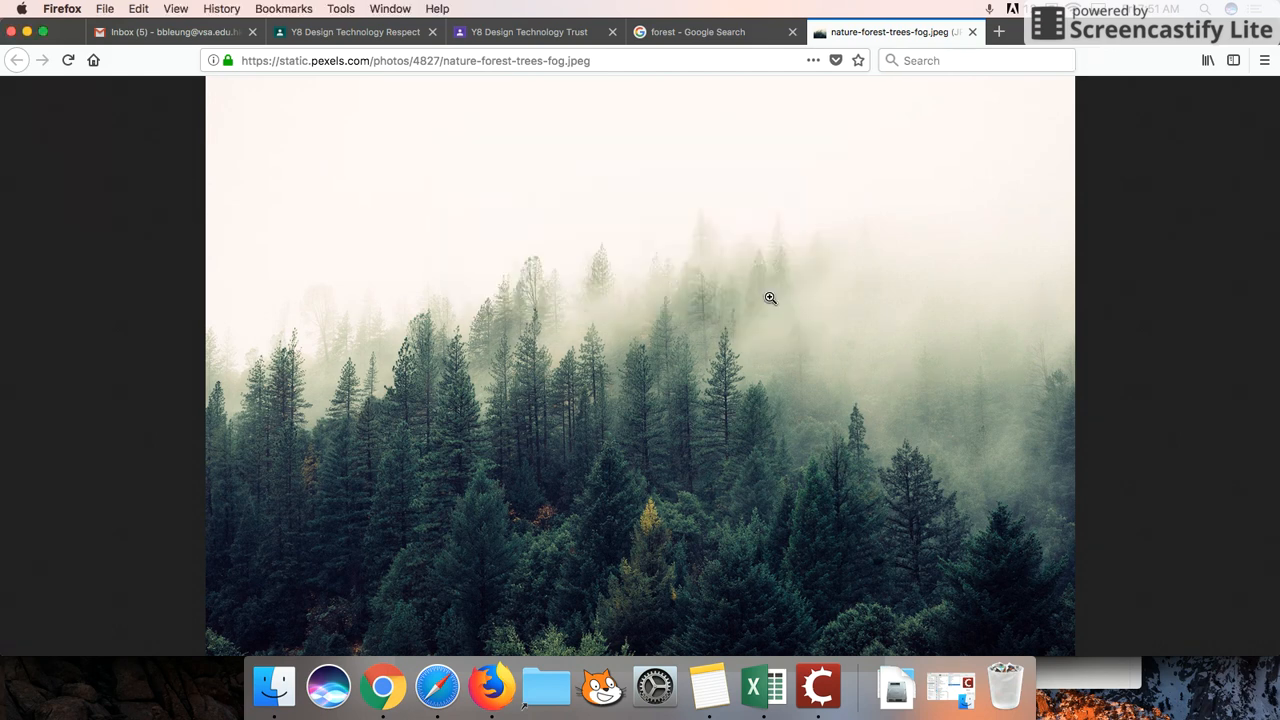
# Switch to Pixlr Editor in Chrome and open forest.jpeg from the Desktop.
pyautogui.click(383, 686)
pyautogui.click(950, 36)
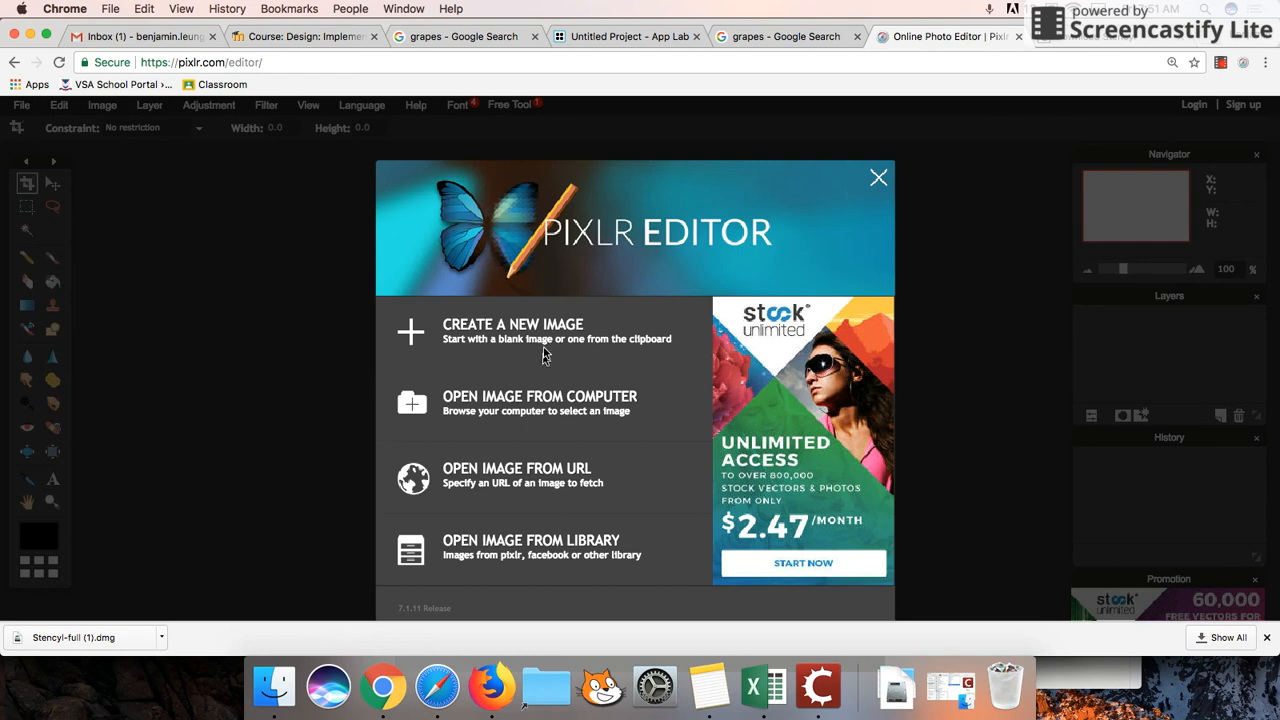
pyautogui.click(534, 402)
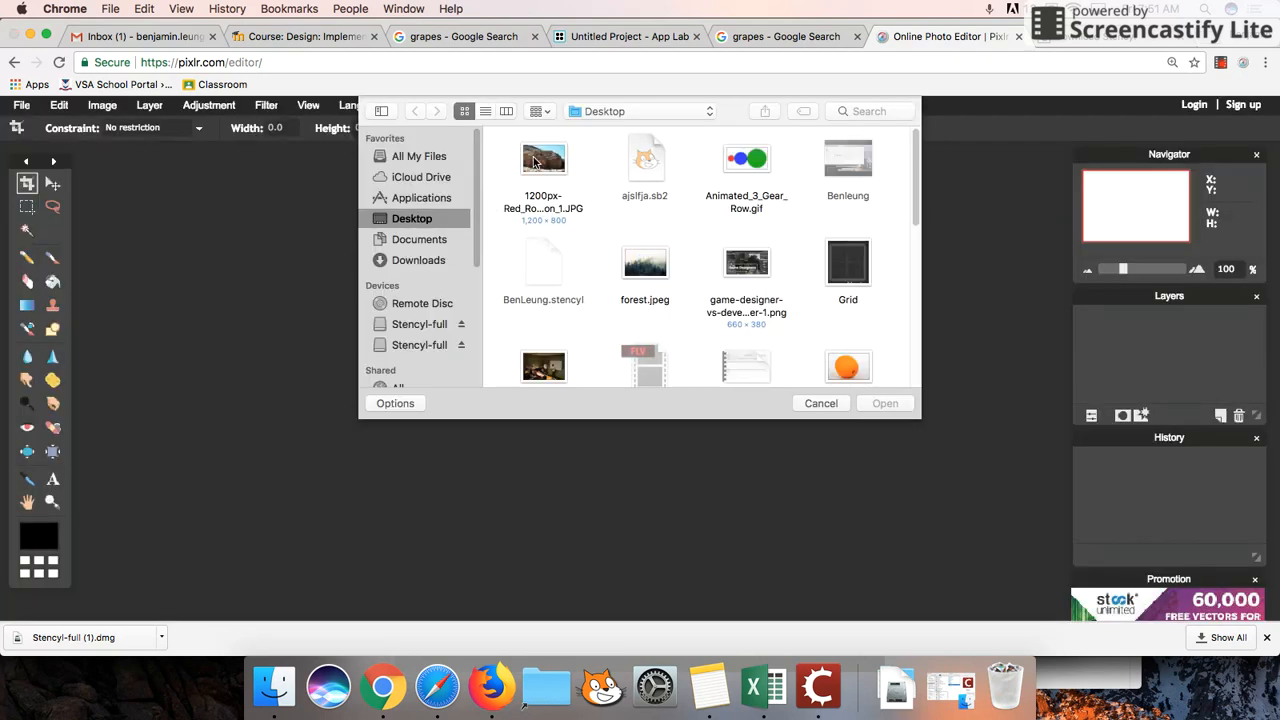
pyautogui.click(652, 268)
pyautogui.click(884, 403)
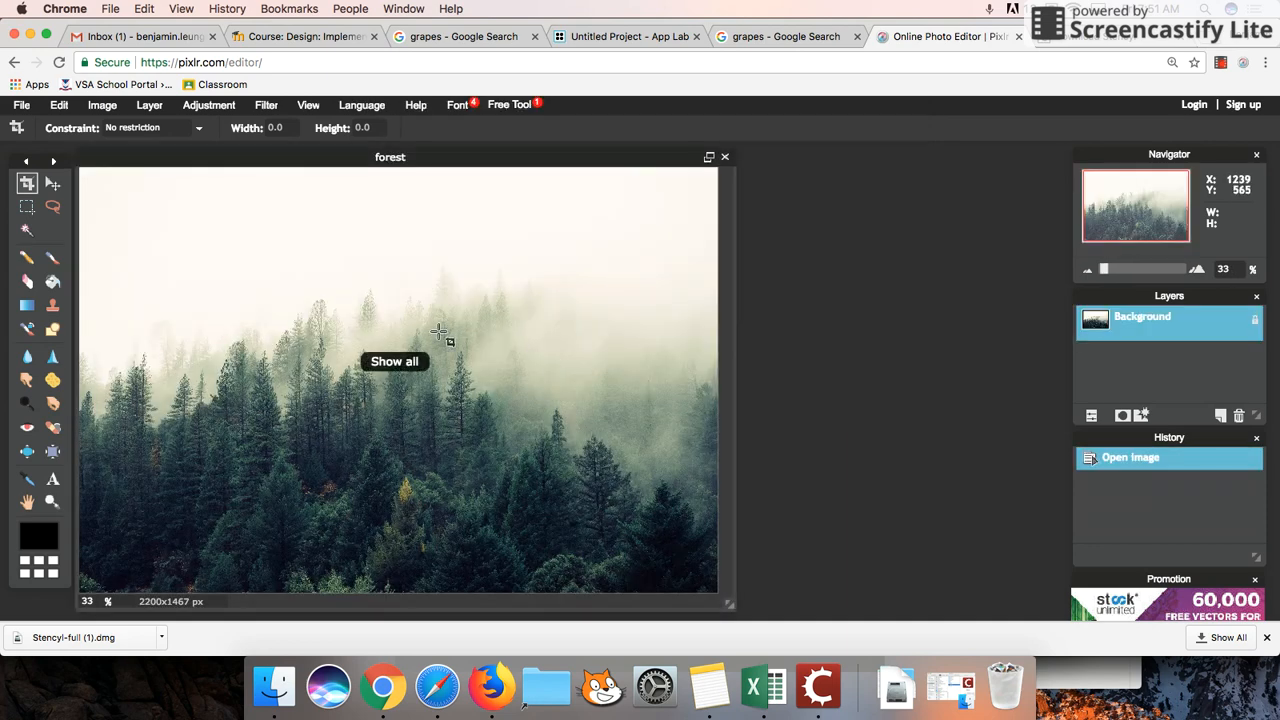
# Open the forest image's size settings and switch to Stencyl to check the game's screen size.
pyautogui.click(103, 106)
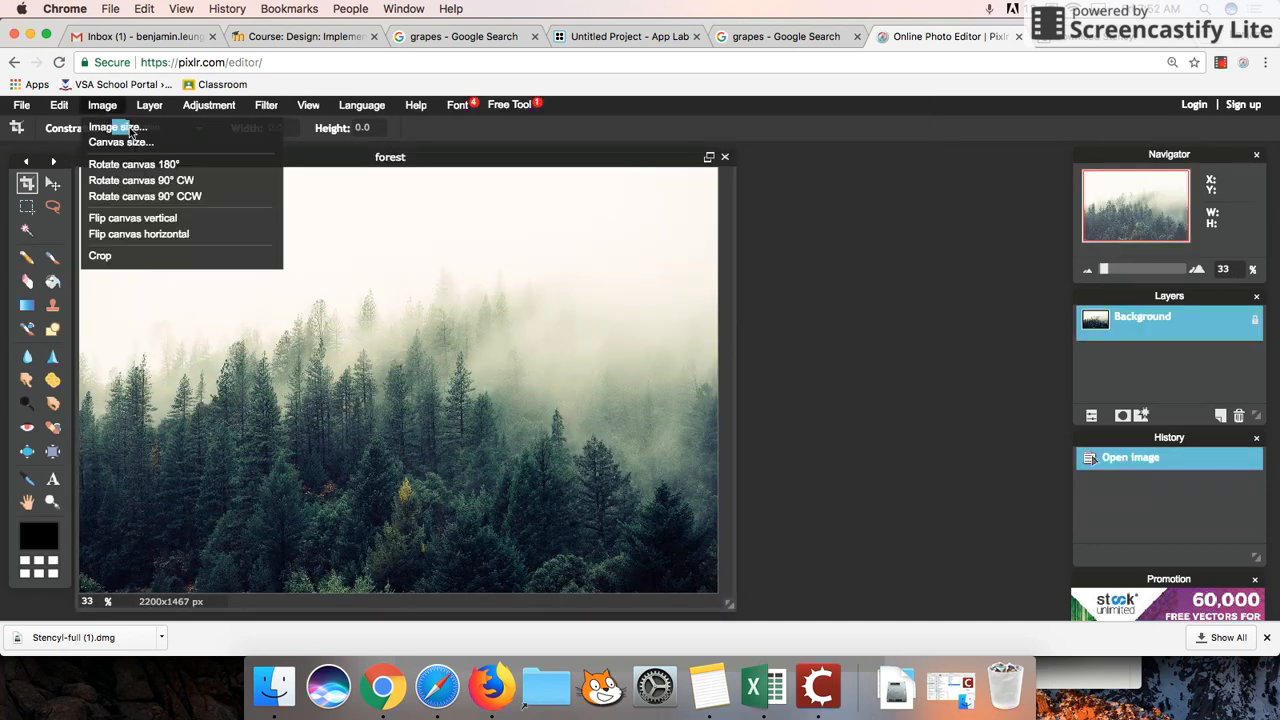
pyautogui.click(128, 128)
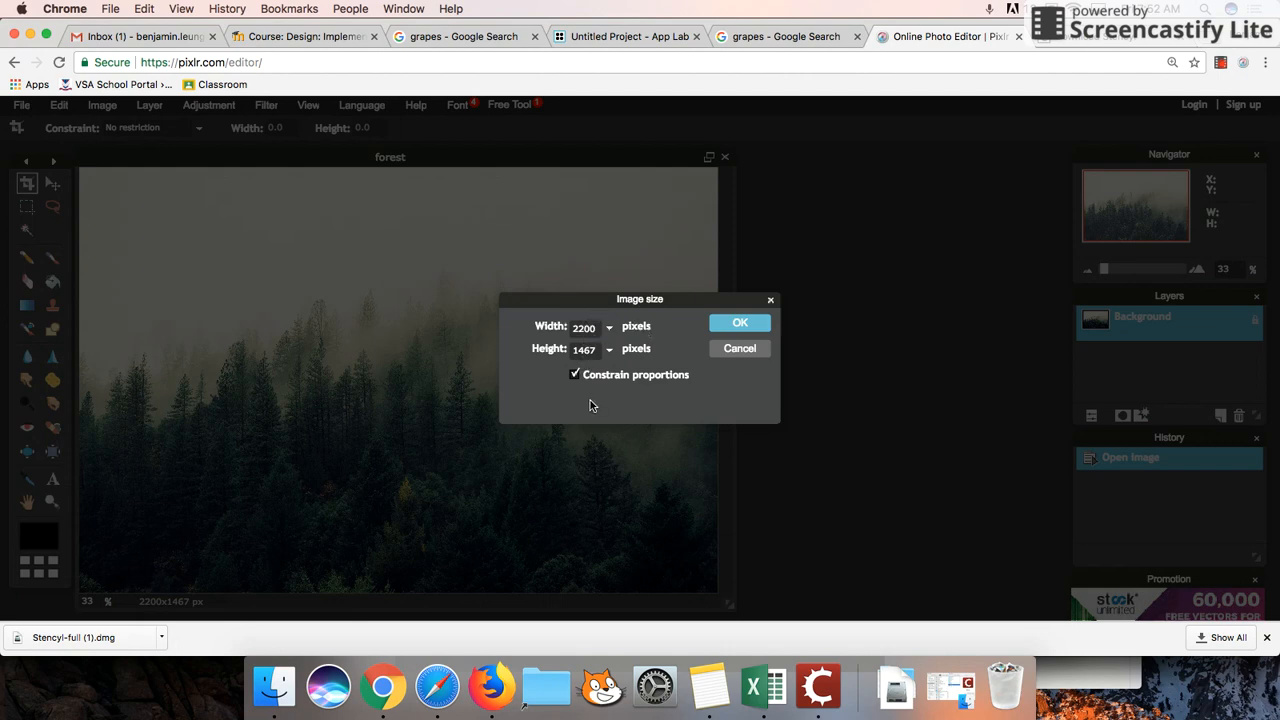
pyautogui.click(818, 686)
pyautogui.click(297, 55)
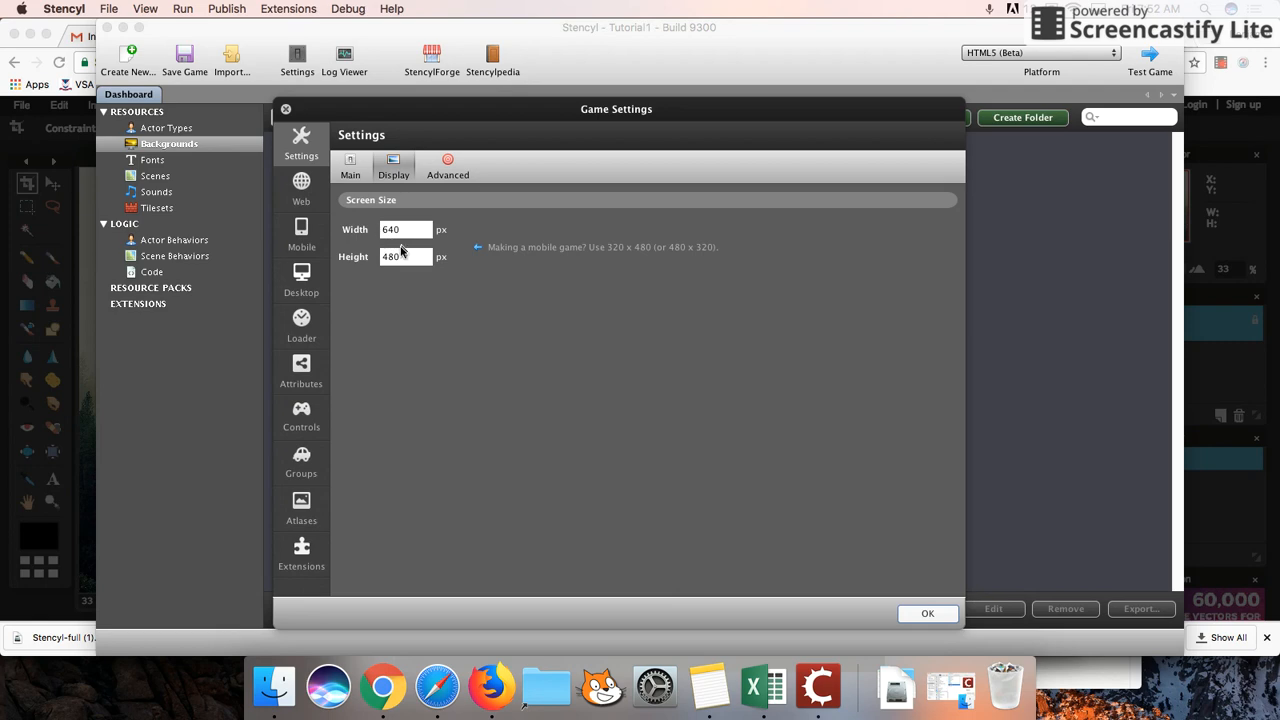
pyautogui.click(927, 615)
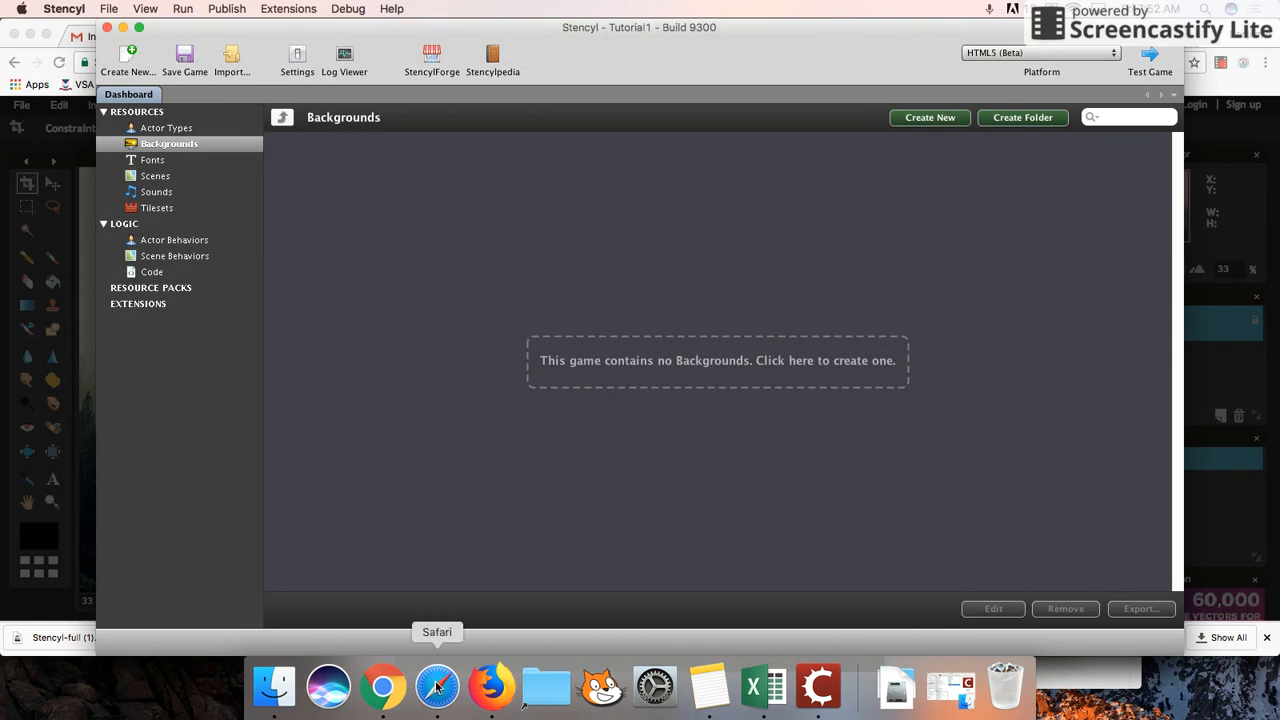
# Return to Pixlr in Chrome, resize the forest image to 640 × 480 pixels without constrained proportions, and set the zoom to 100%.
pyautogui.click(385, 688)
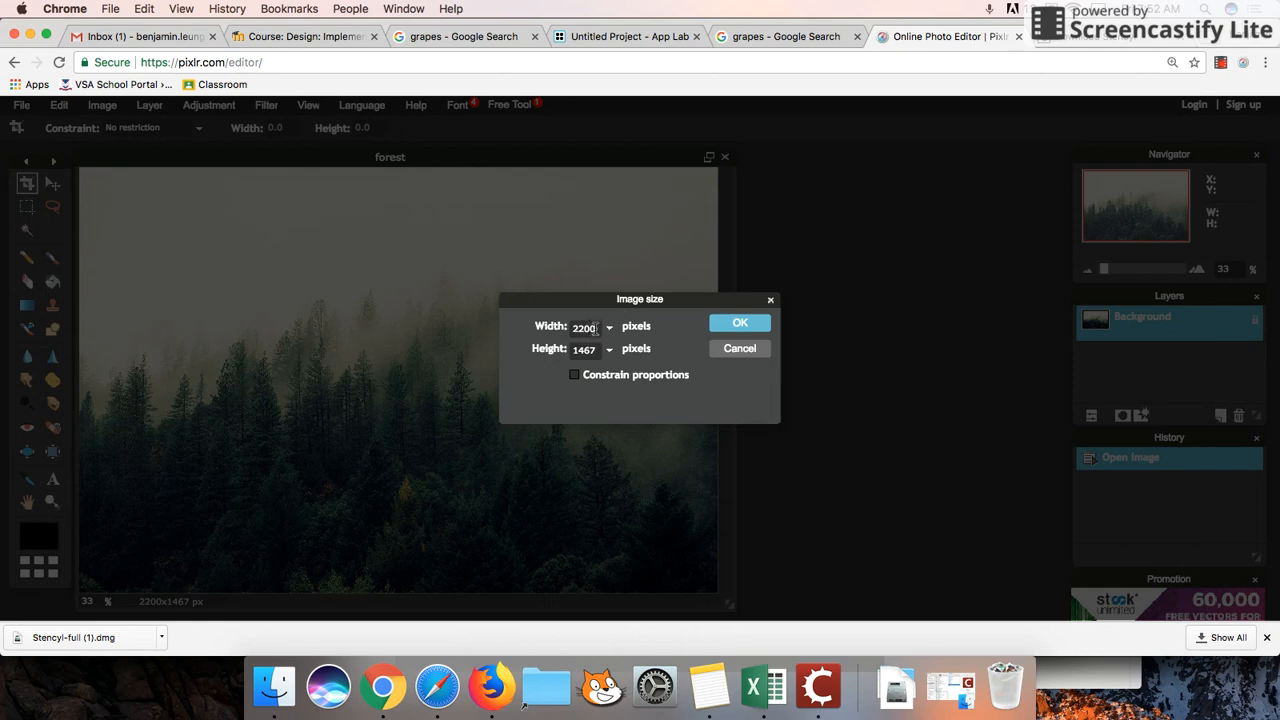
pyautogui.write('640')
pyautogui.press('Tab')
pyautogui.write('480')
pyautogui.click(740, 326)
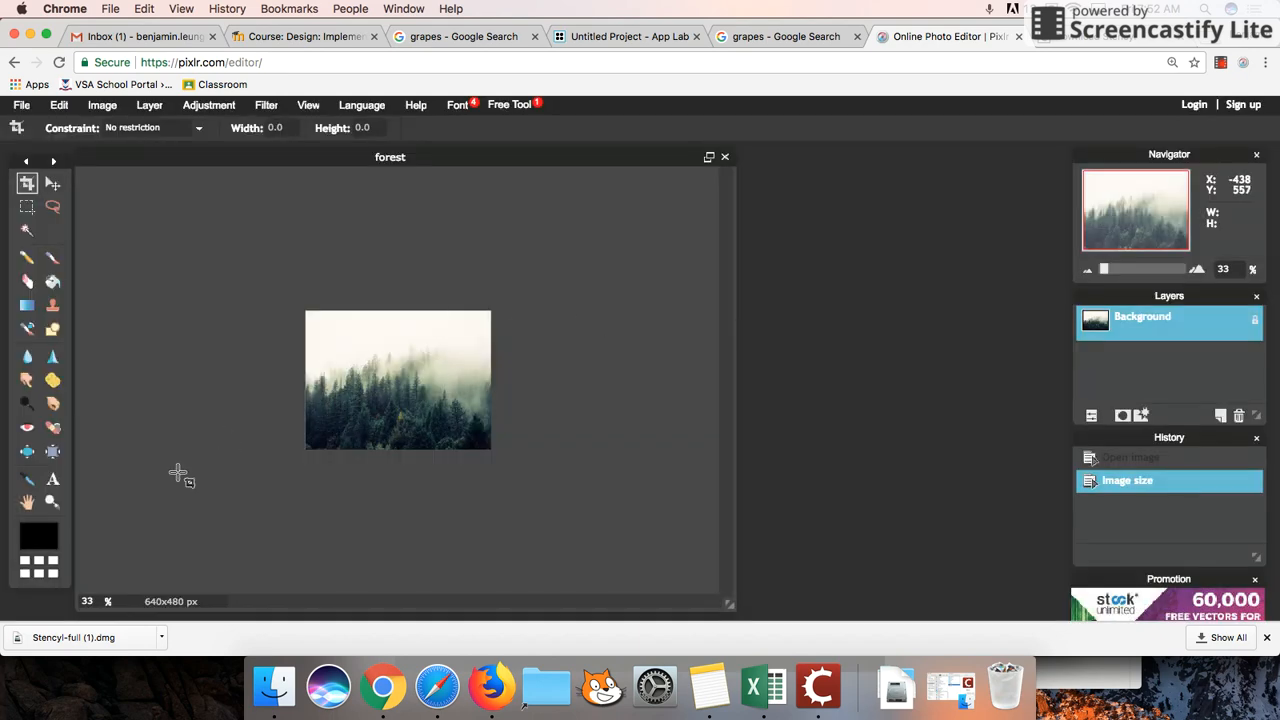
pyautogui.doubleClick(74, 601)
pyautogui.write('100')
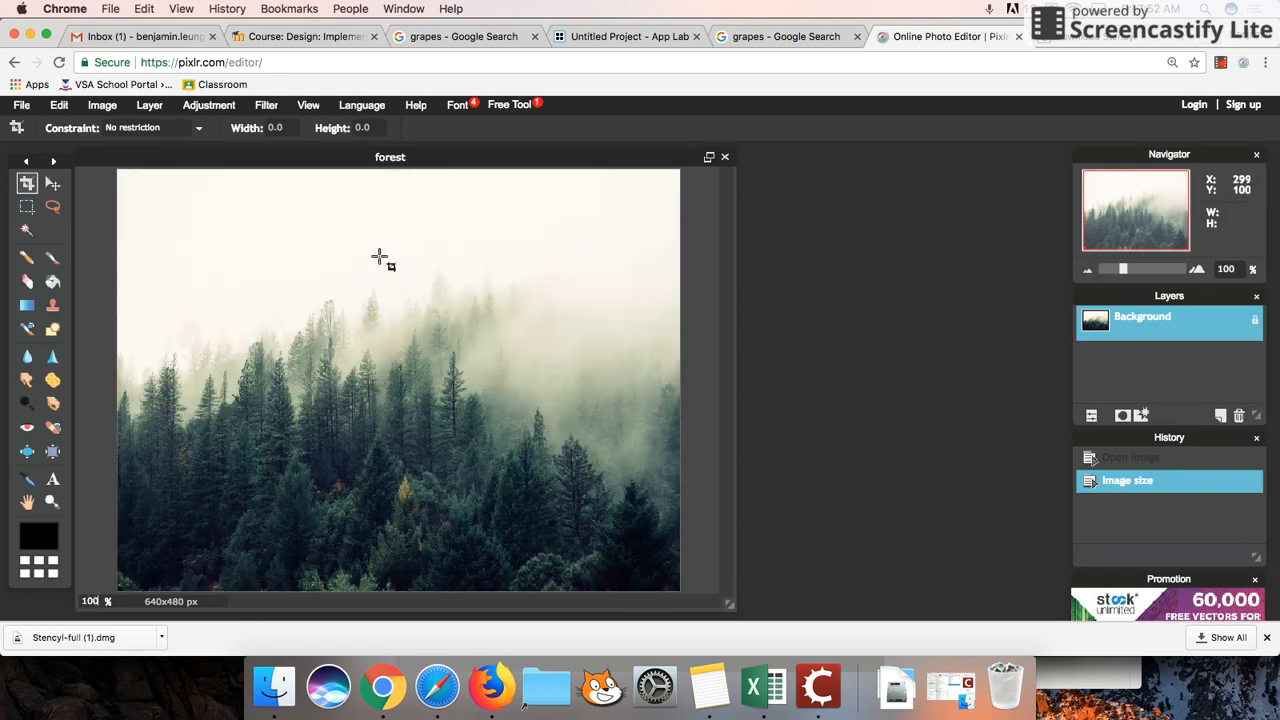
# Save the resized forest image to the Desktop as a JPEG named forest.
pyautogui.click(21, 105)
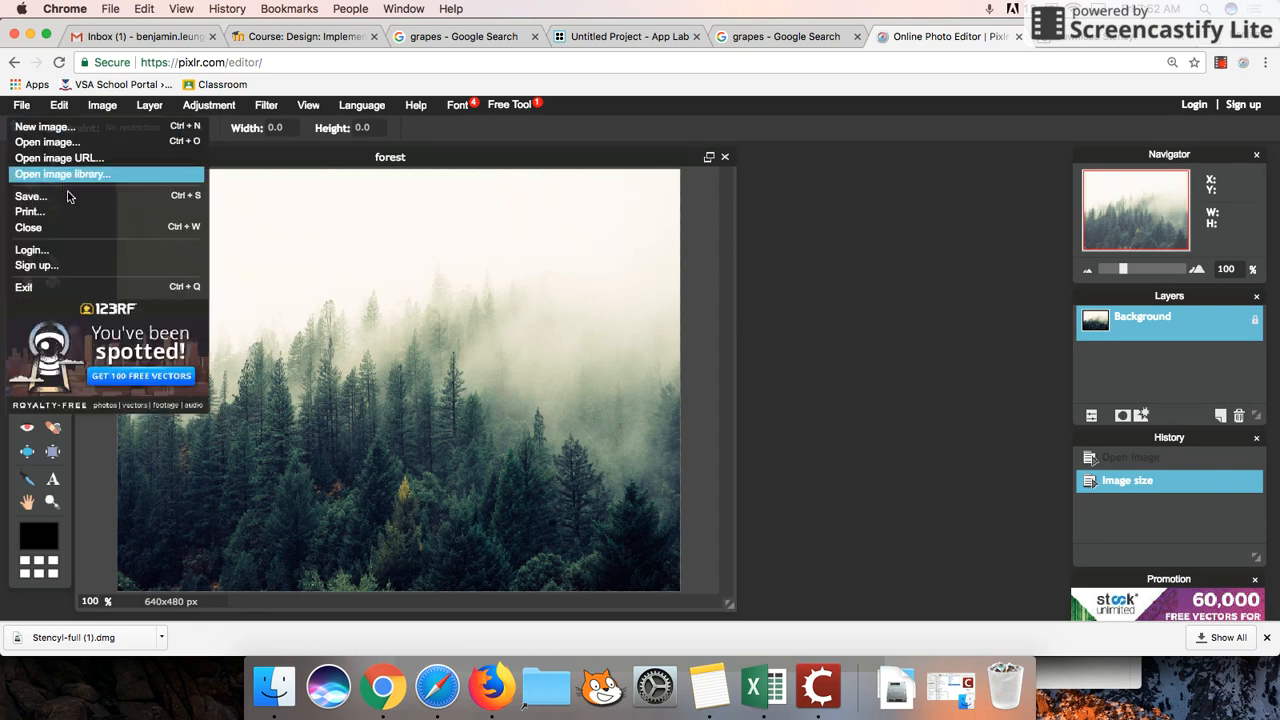
pyautogui.click(45, 196)
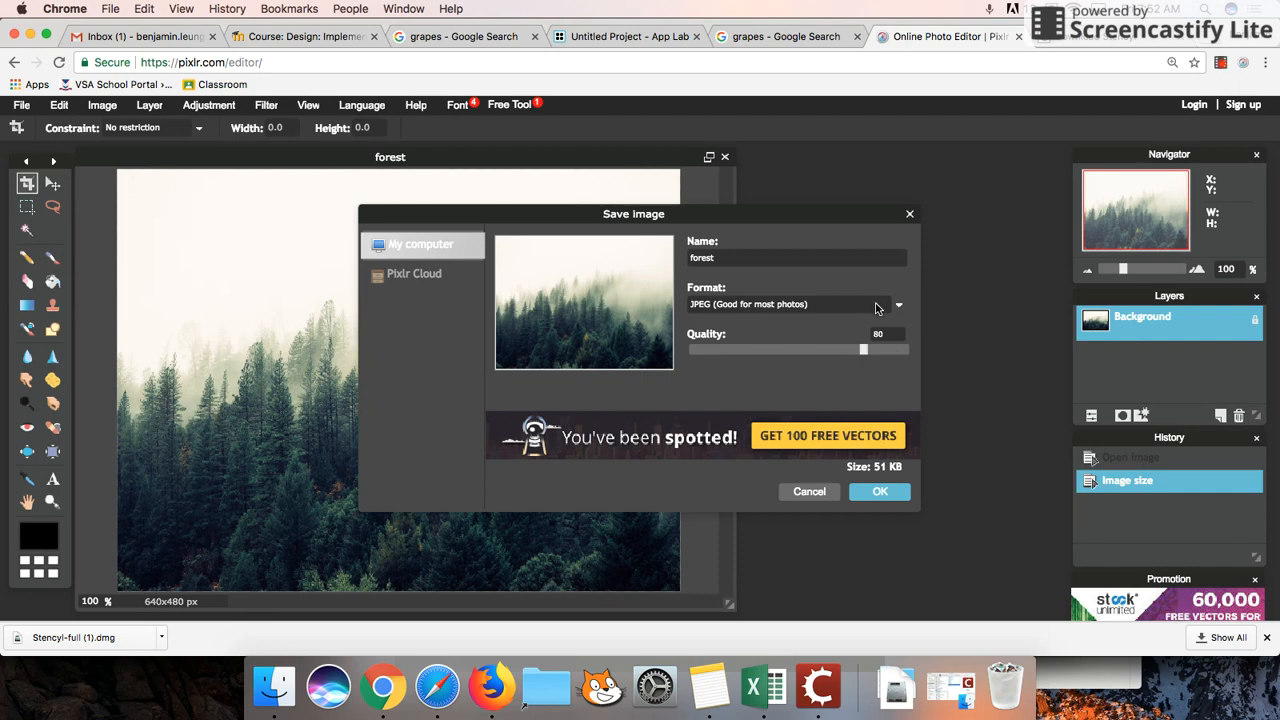
pyautogui.click(877, 492)
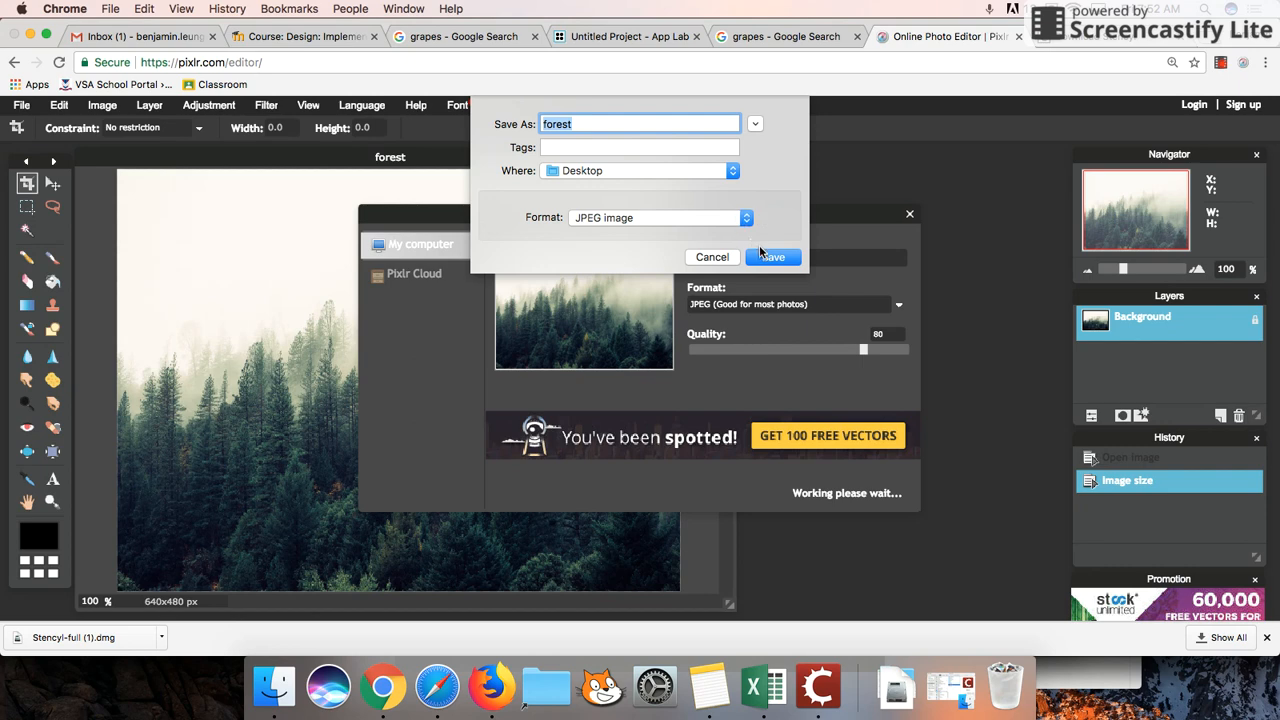
pyautogui.click(767, 258)
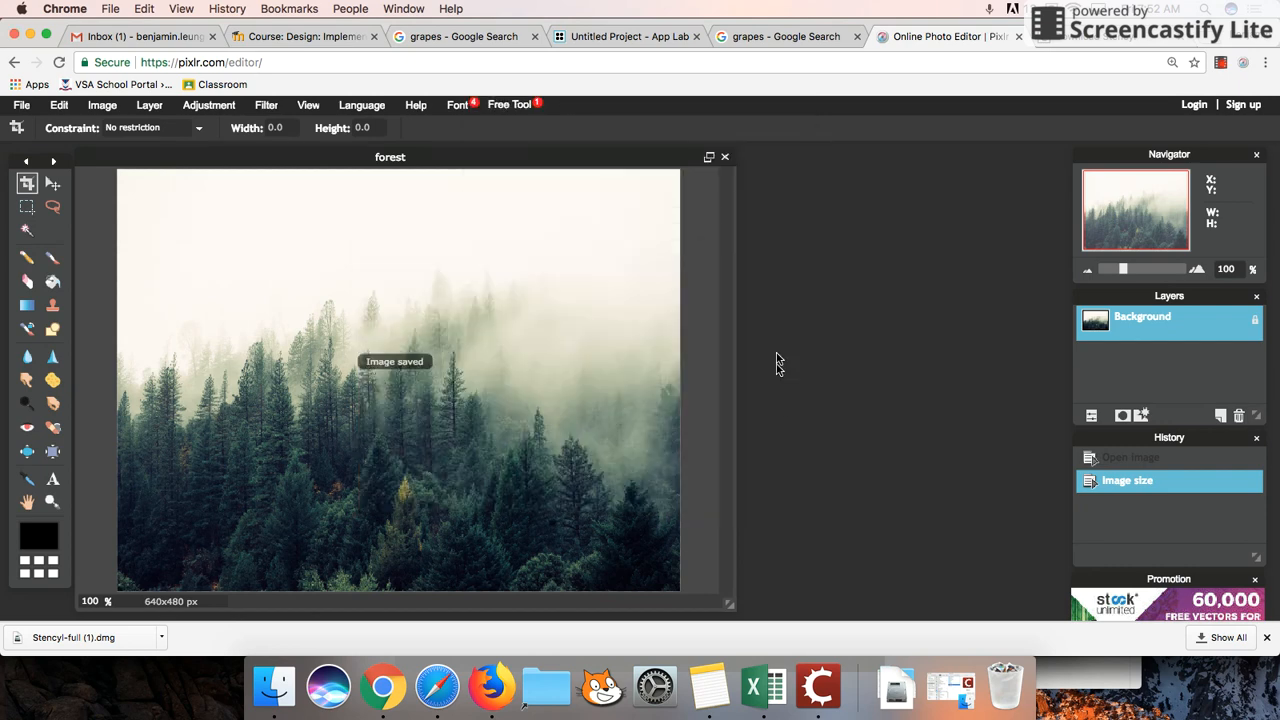
# Switch to Stencyl and create a new background named forest.
pyautogui.click(818, 686)
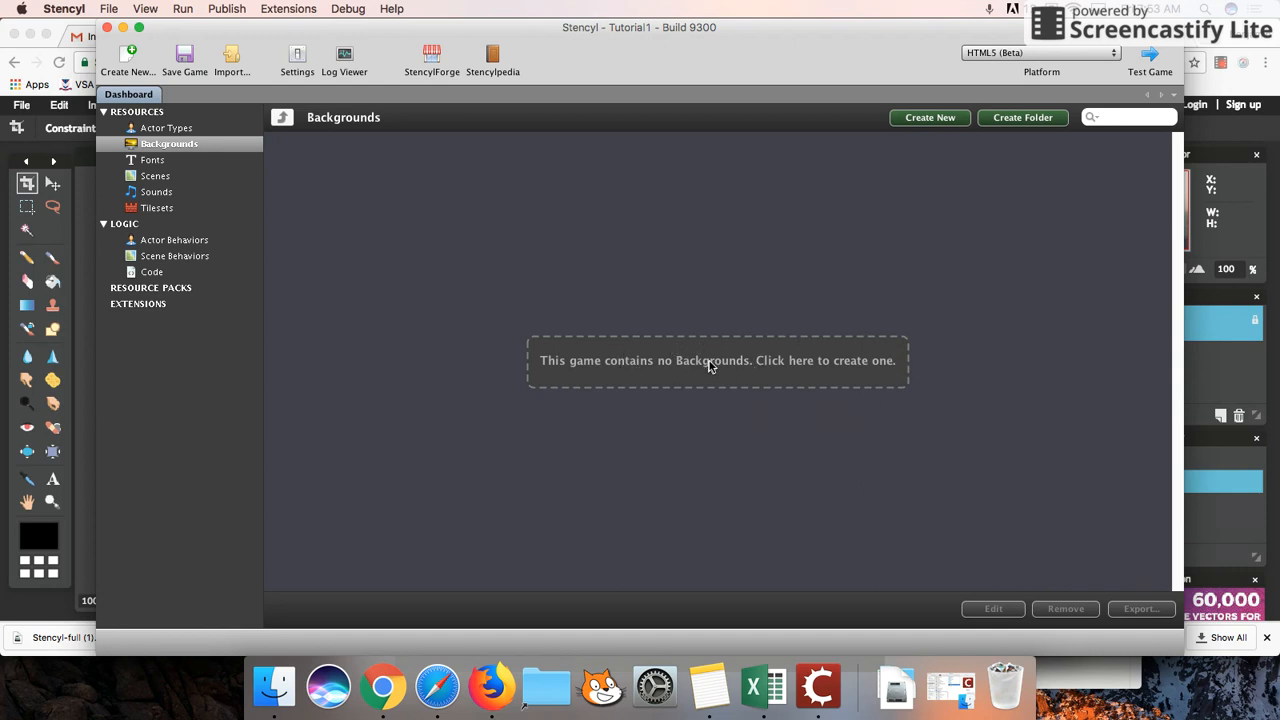
pyautogui.click(916, 121)
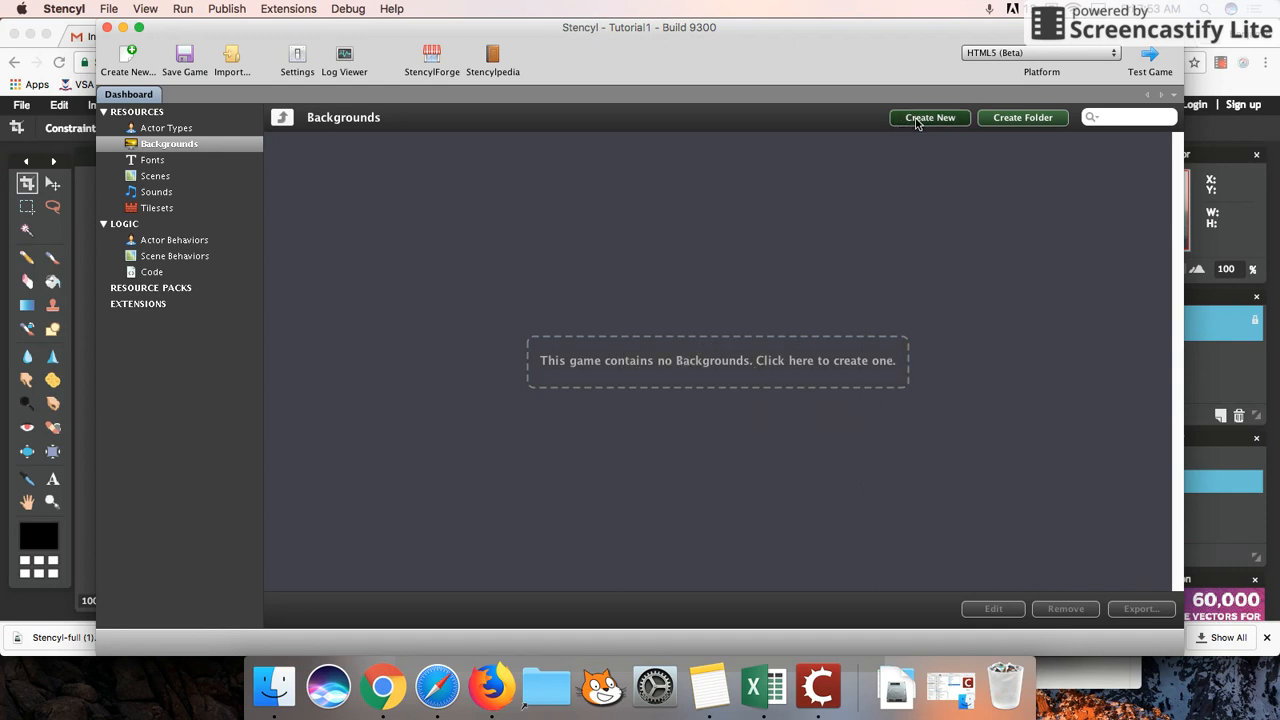
pyautogui.write('forest')
pyautogui.press('Return')
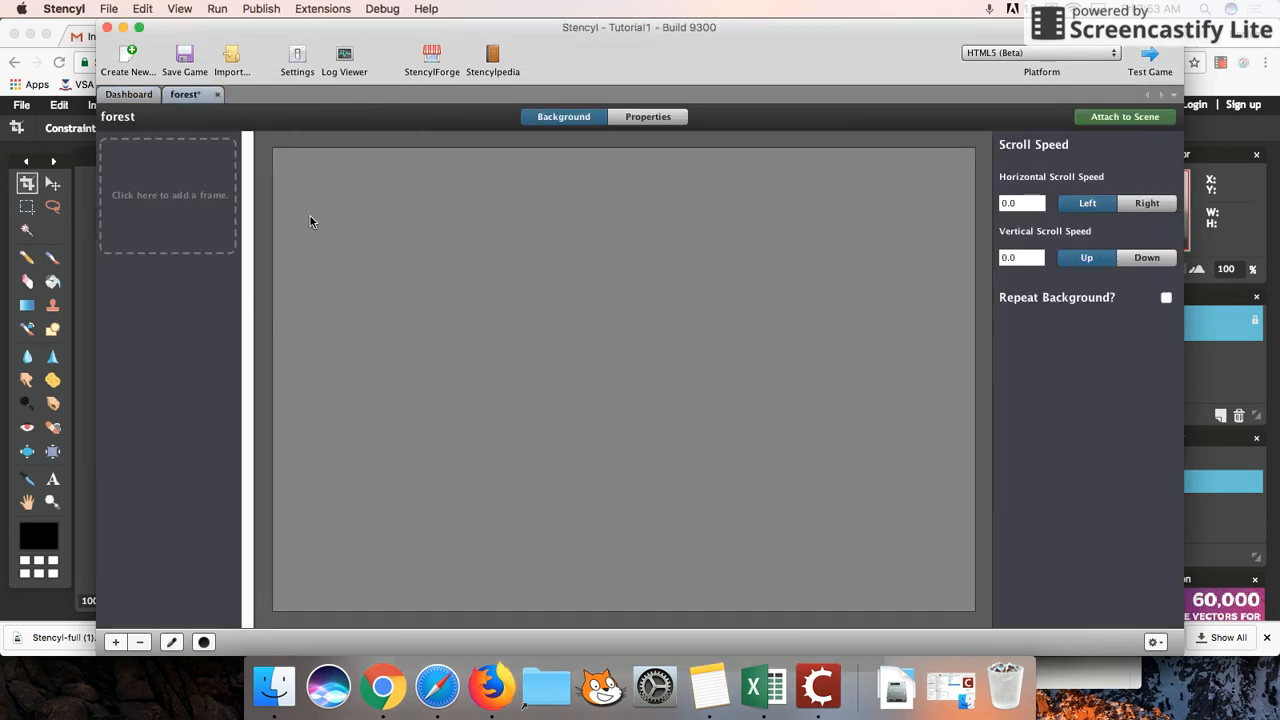
# Start a new frame for the forest background and load the 640 × 480 forest.jpg from the Desktop.
pyautogui.click(184, 196)
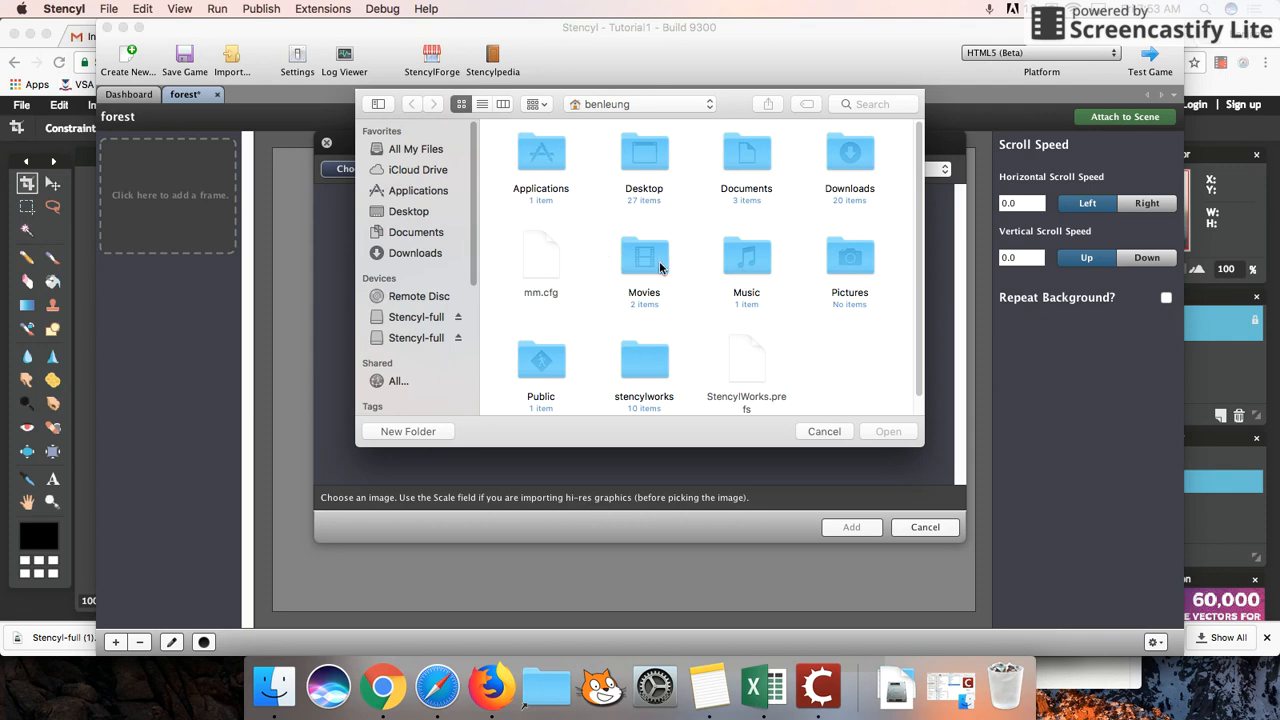
pyautogui.click(410, 212)
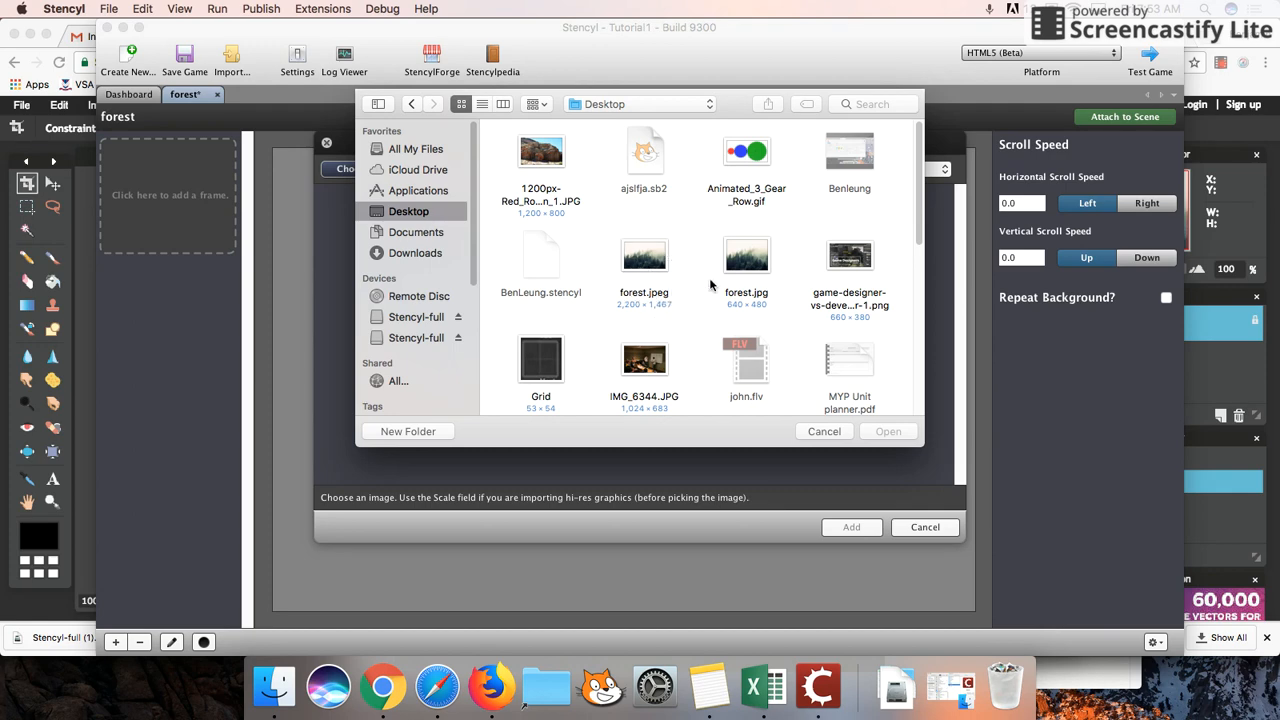
pyautogui.click(752, 254)
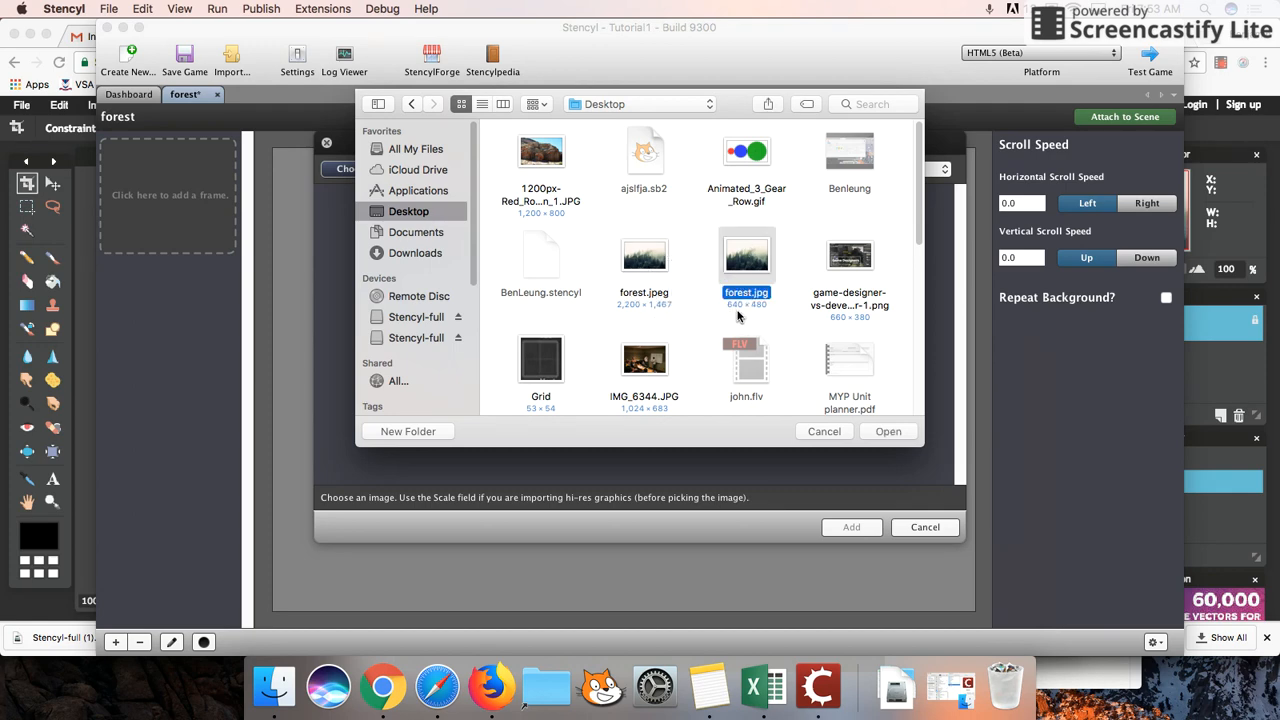
pyautogui.click(884, 430)
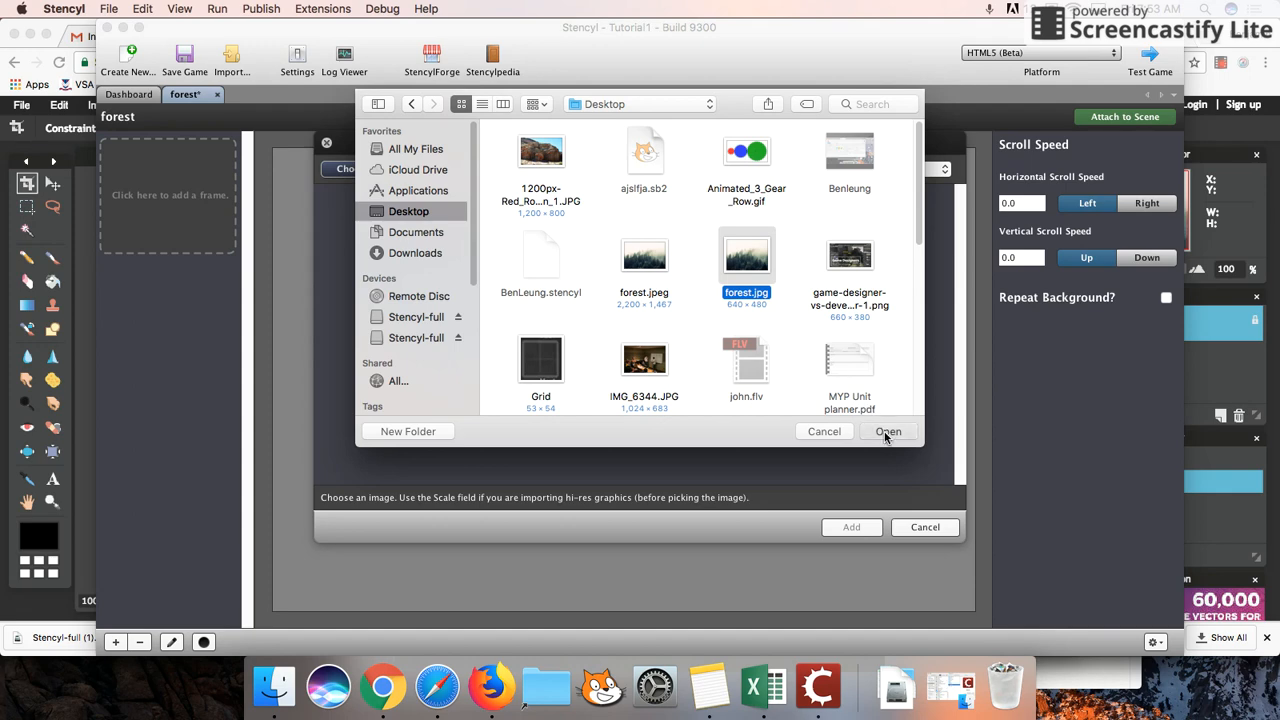
# Set the frame's image scale to 1x and add the frame to the forest background.
pyautogui.click(679, 171)
pyautogui.click(667, 221)
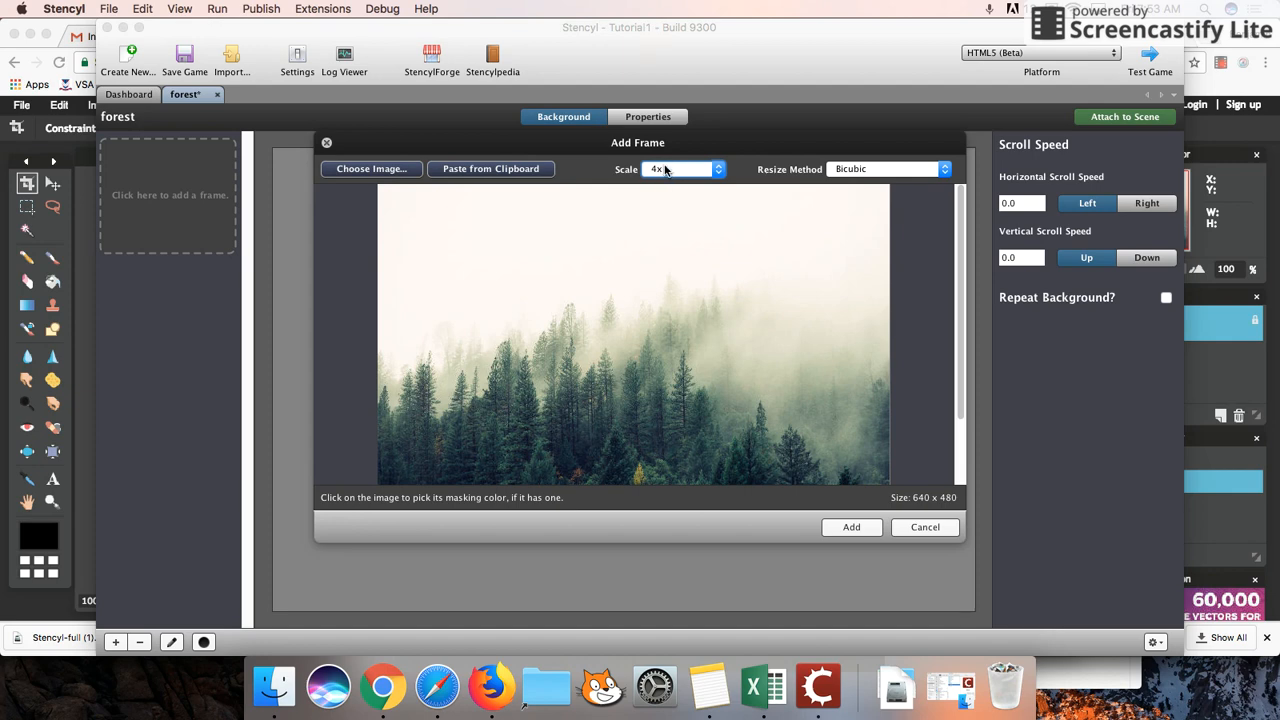
pyautogui.click(673, 171)
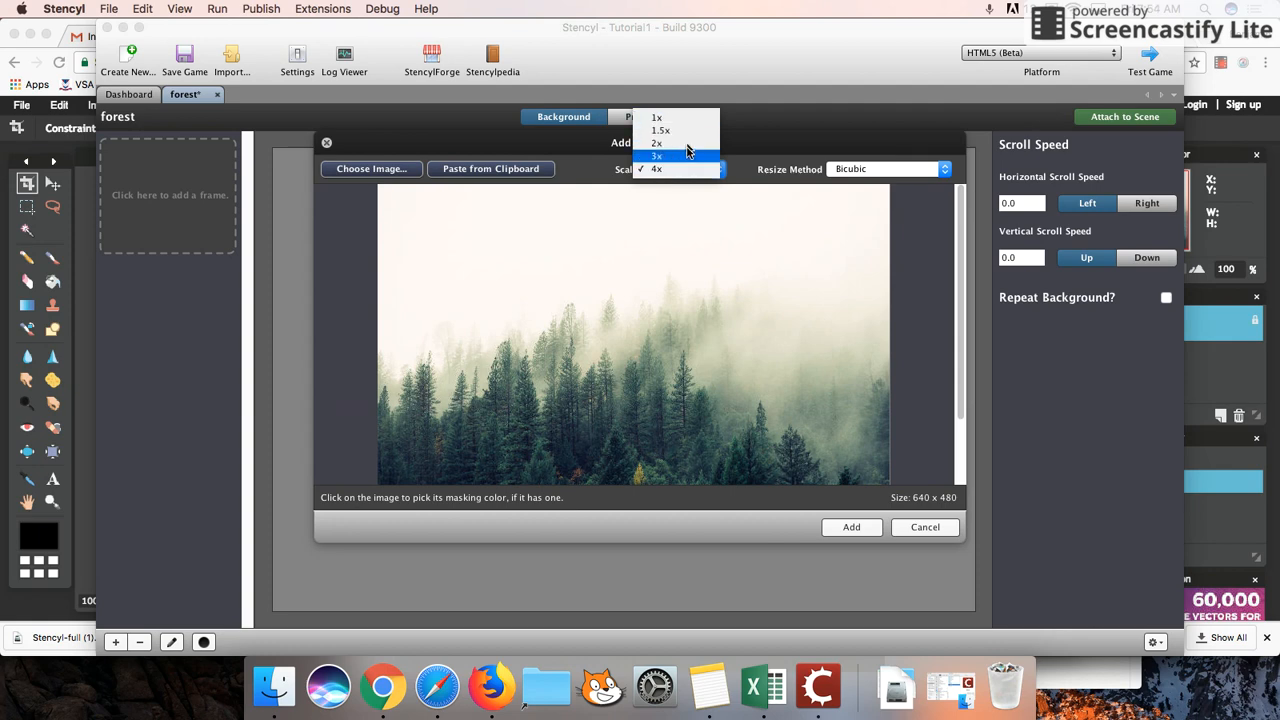
pyautogui.click(659, 120)
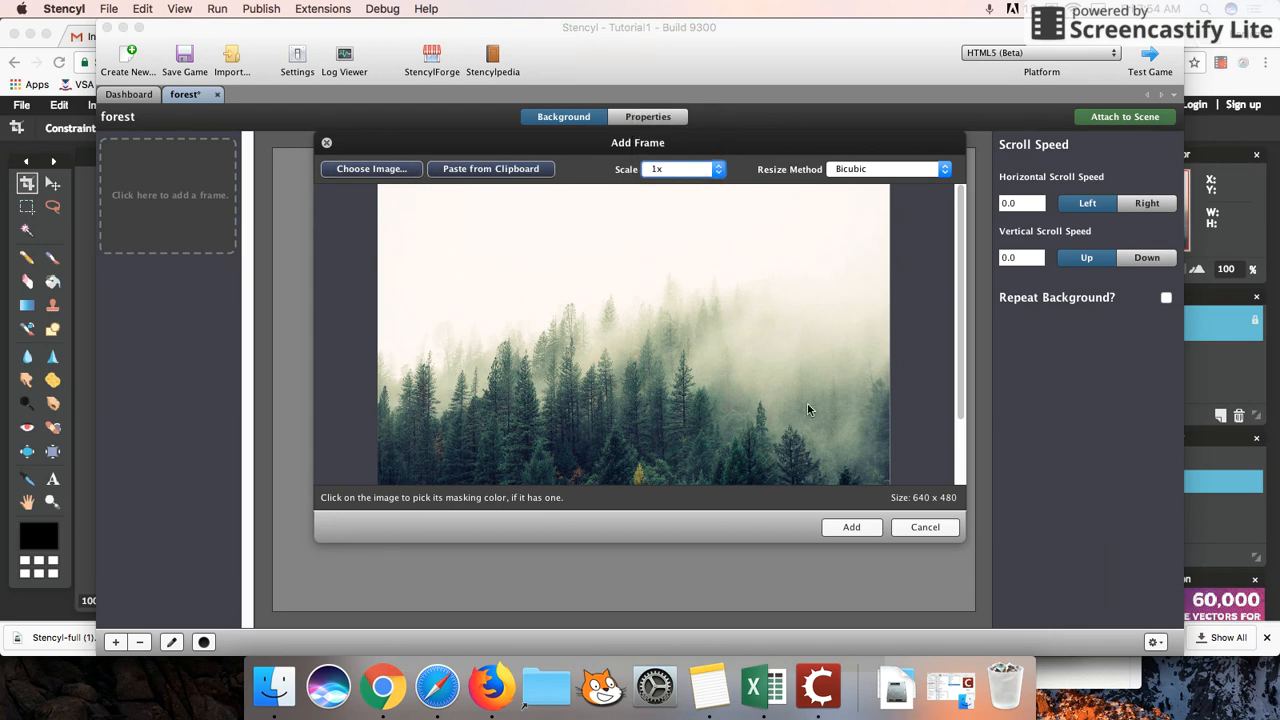
pyautogui.click(862, 528)
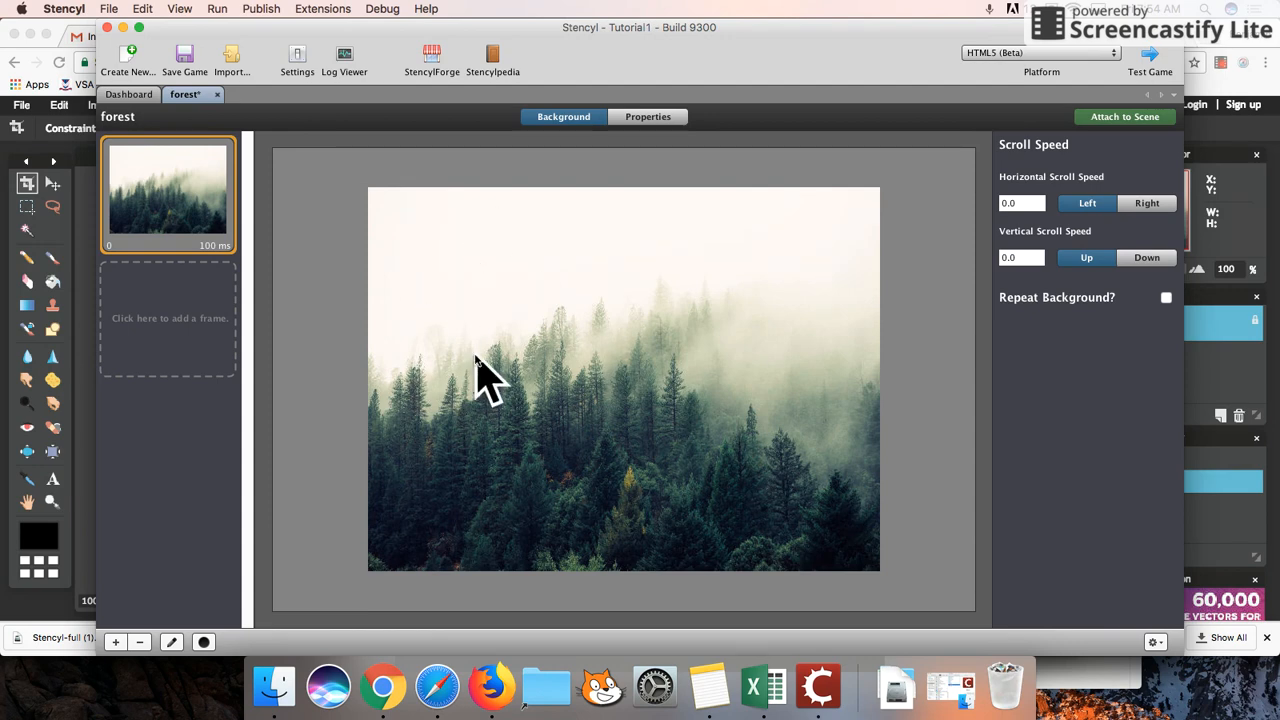
# Create a new scene named Level1, keeping its size at 20 × 15 tiles.
pyautogui.click(130, 94)
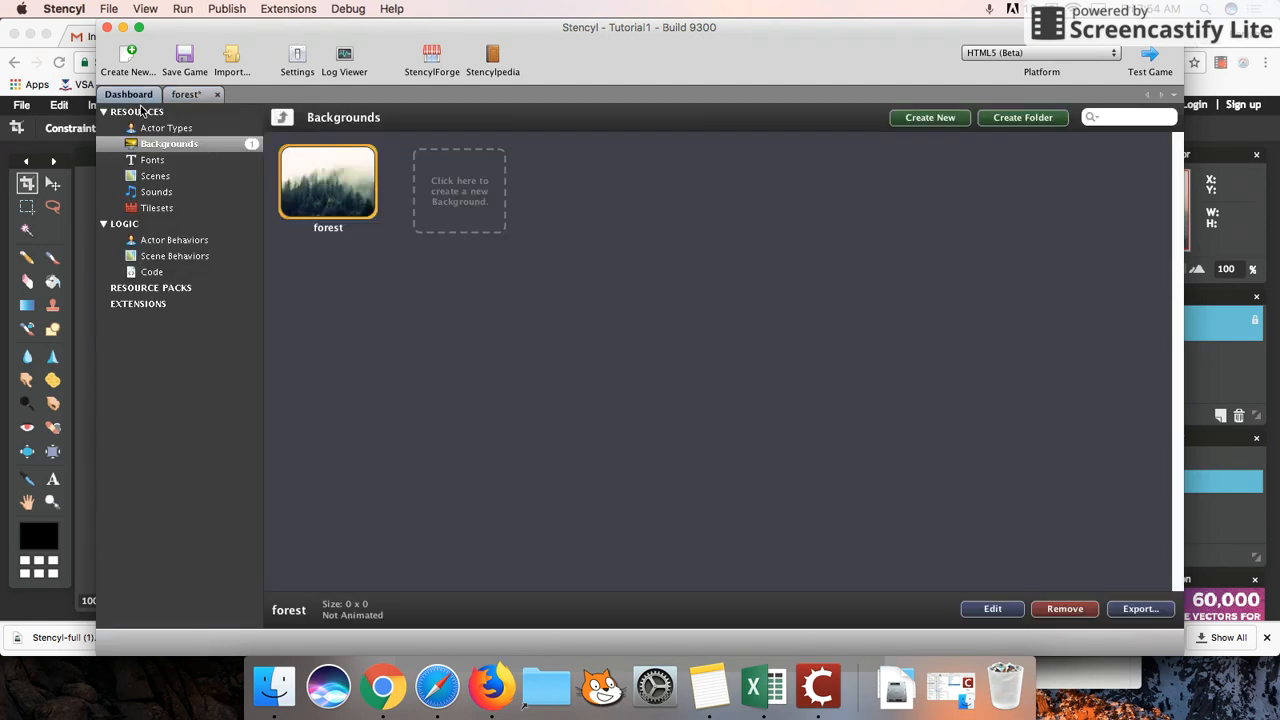
pyautogui.click(158, 176)
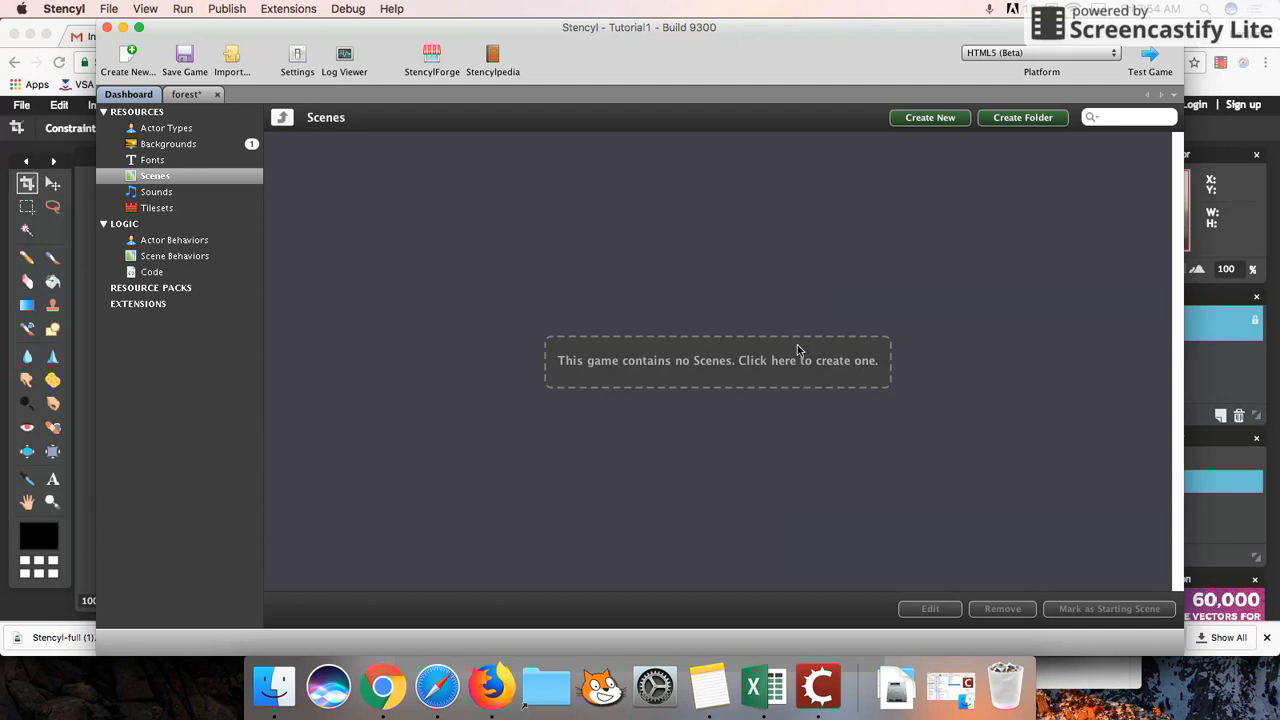
pyautogui.click(673, 363)
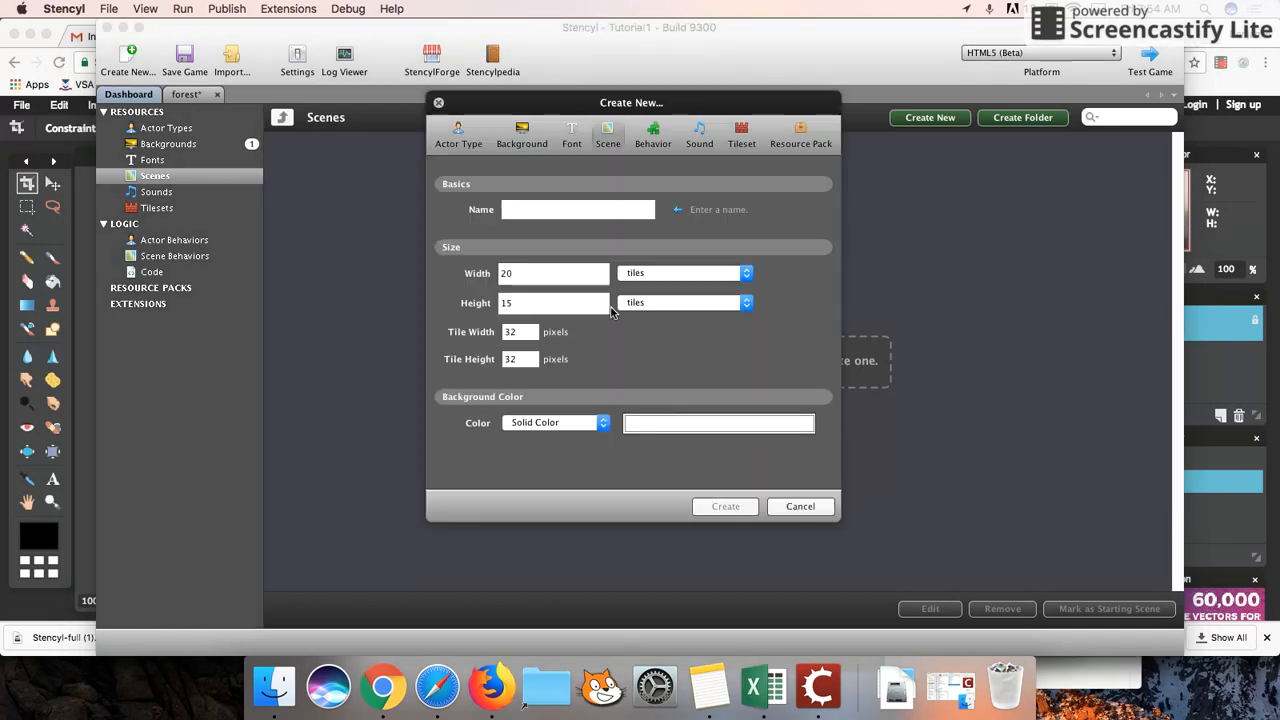
pyautogui.write('Level1')
pyautogui.click(725, 507)
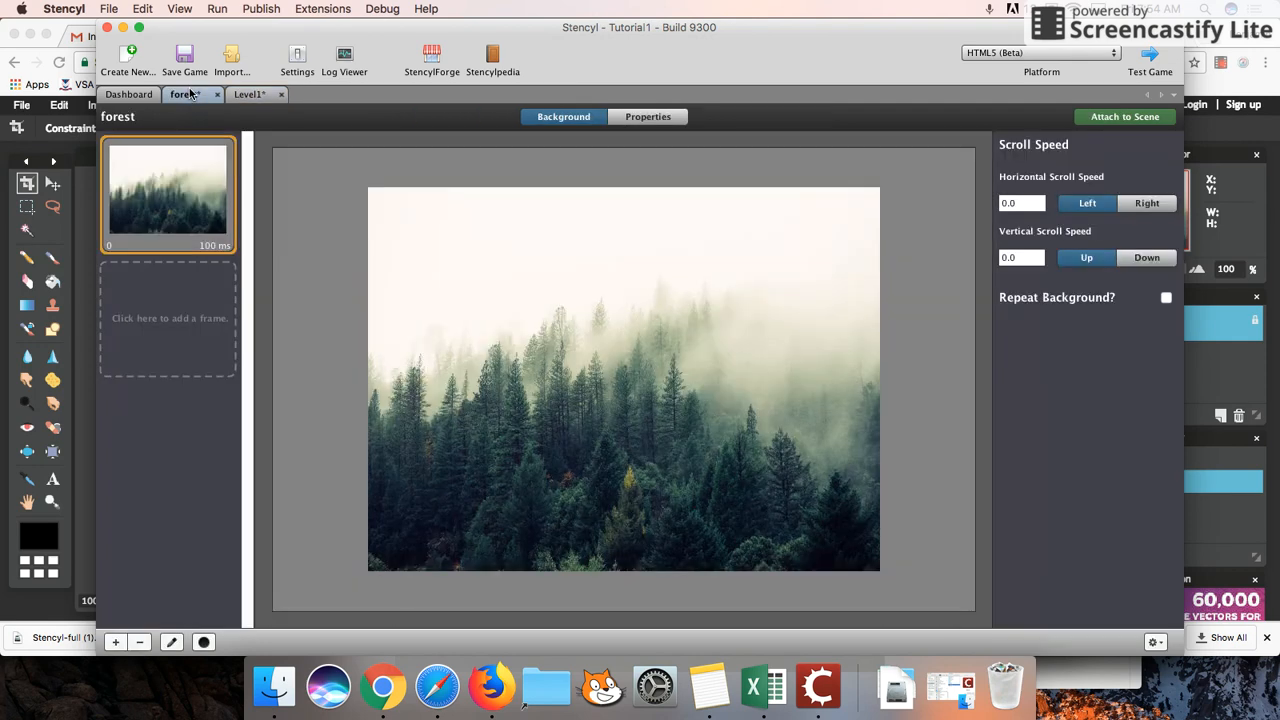
pyautogui.click(190, 95)
pyautogui.click(249, 95)
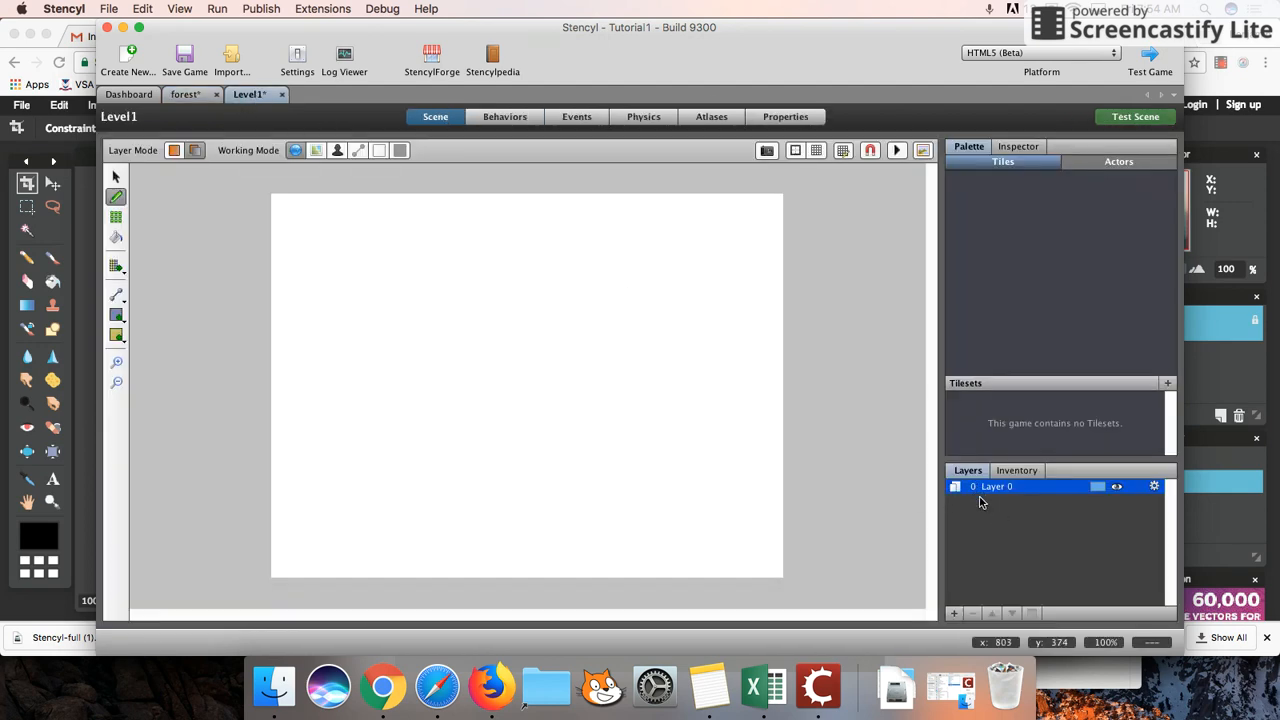
pyautogui.click(186, 95)
pyautogui.click(247, 96)
pyautogui.click(205, 95)
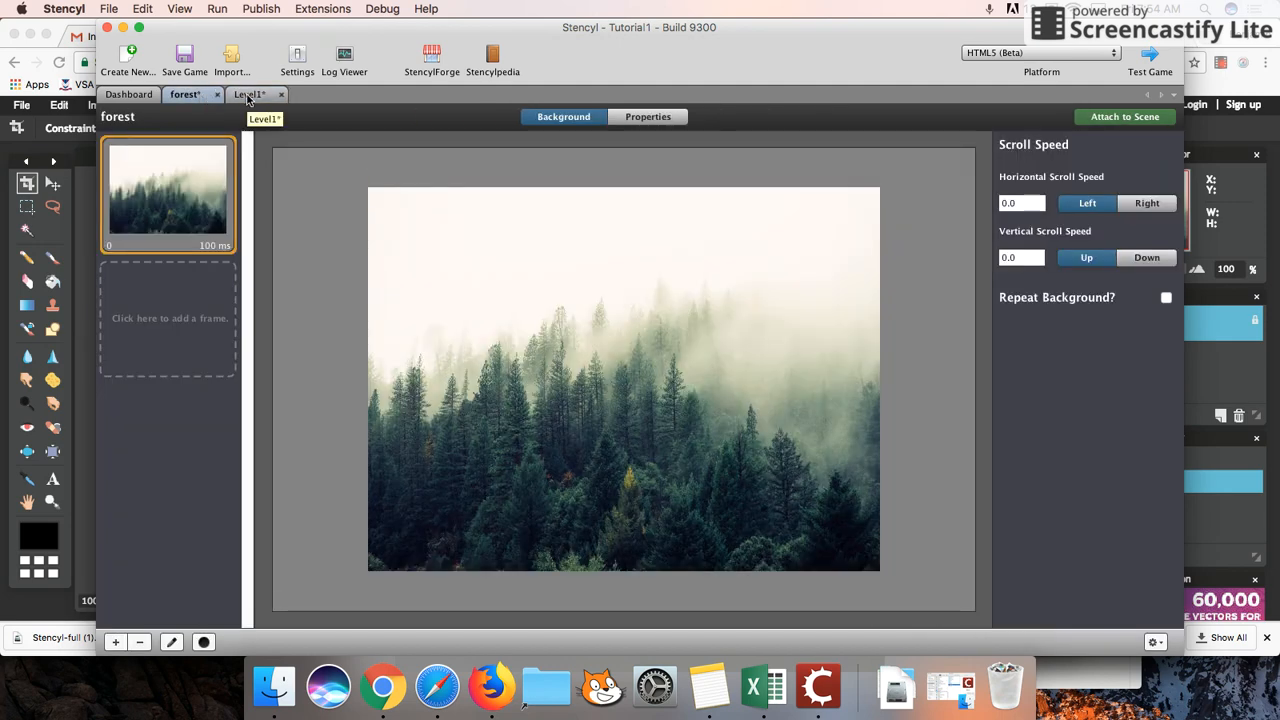
pyautogui.click(248, 96)
# Return to the forest background and attach it to the Level1 scene.
pyautogui.click(191, 97)
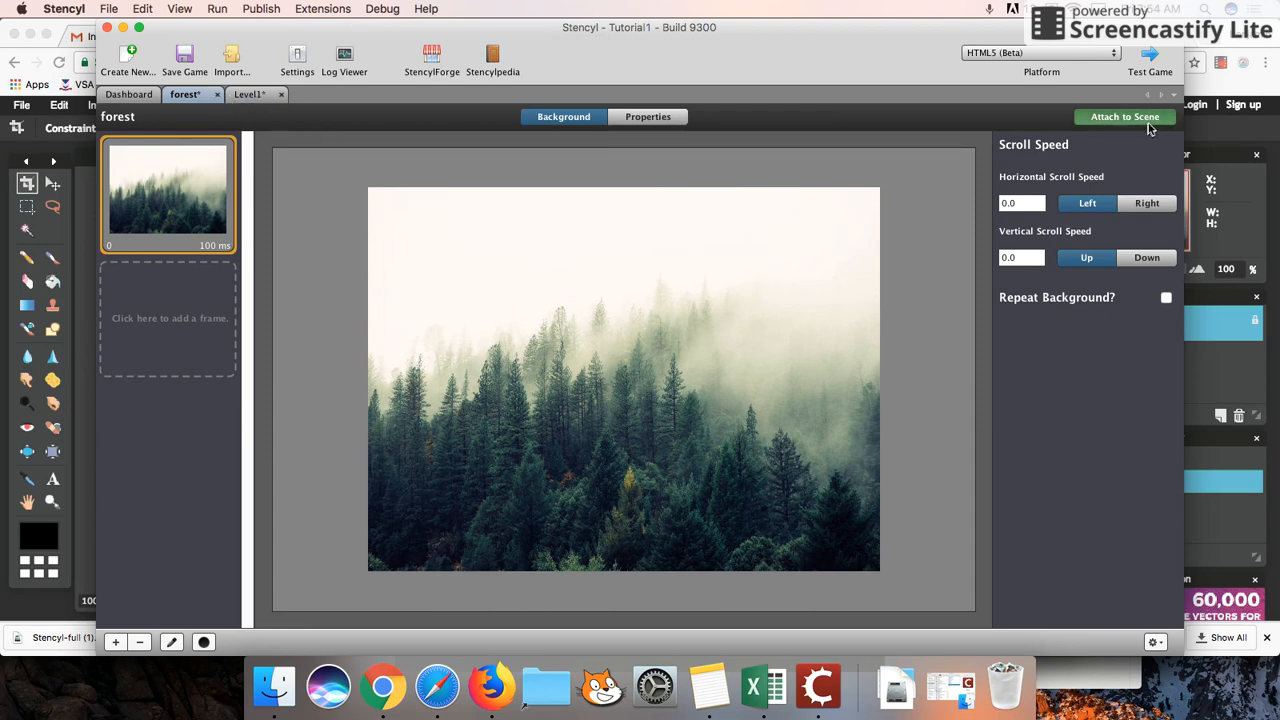
pyautogui.click(1130, 118)
pyautogui.click(598, 234)
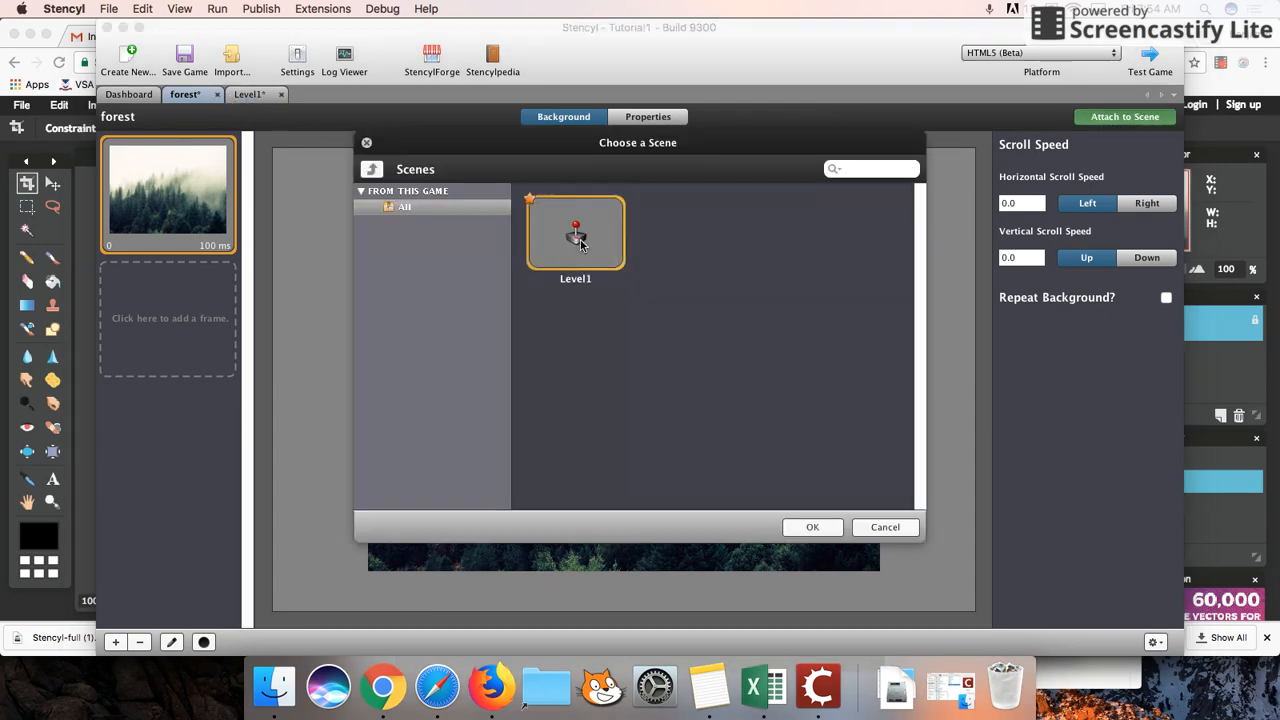
pyautogui.click(812, 528)
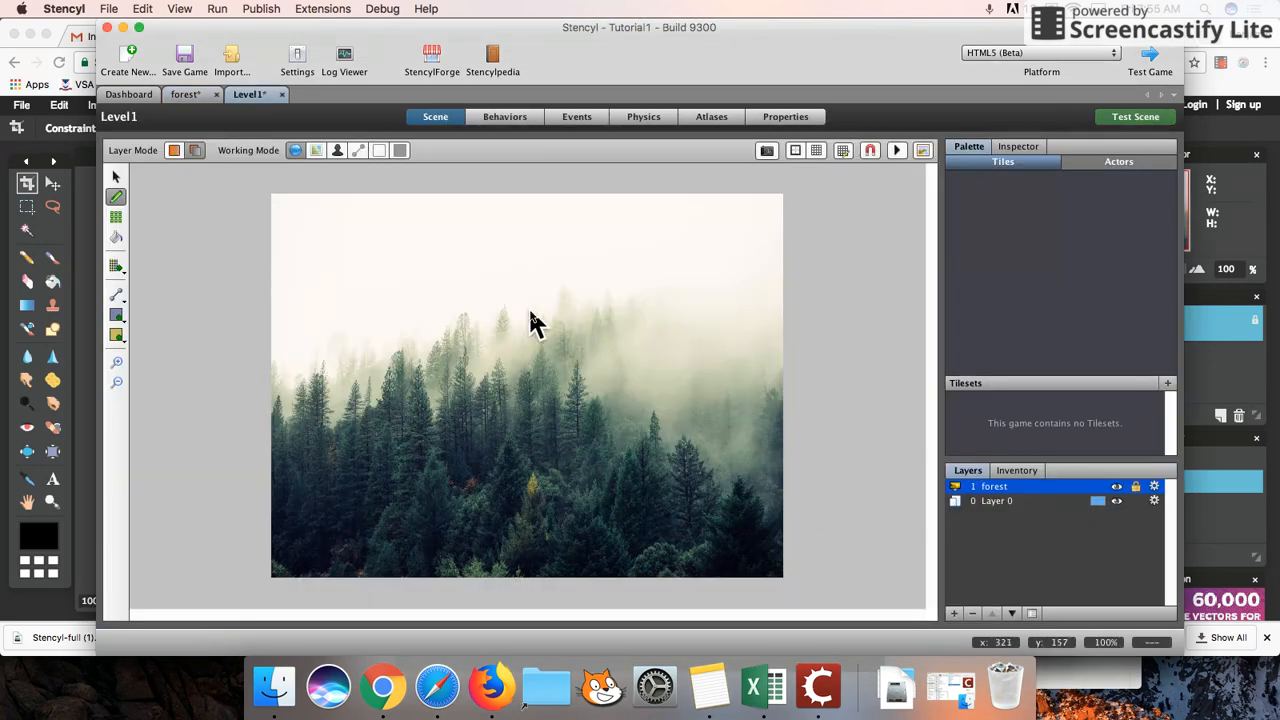